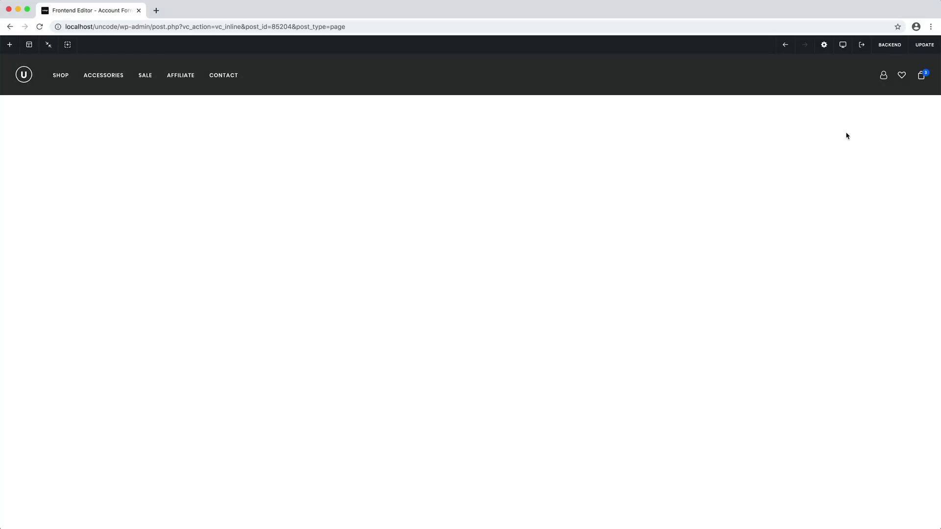
# Insert a WooCommerce Account Forms element and check its Form Type, leaving it on Login
pyautogui.click(473, 327)
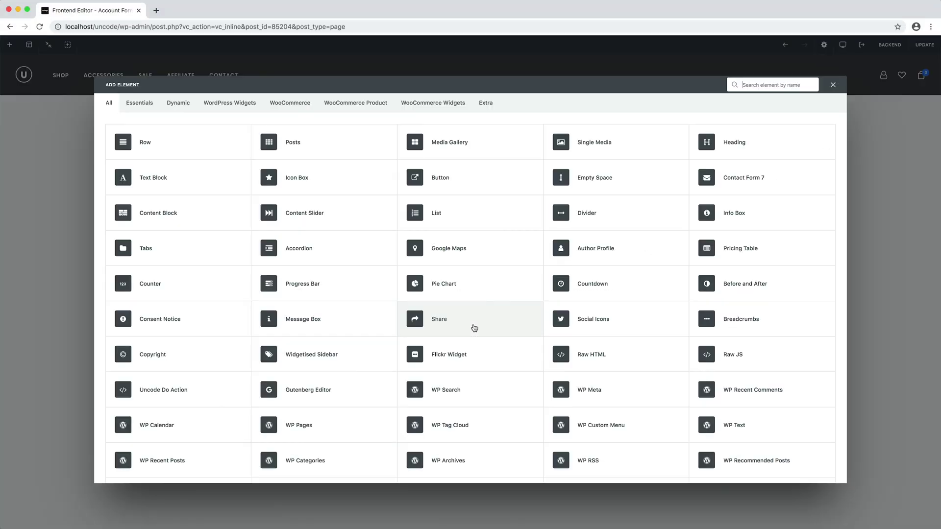
pyautogui.click(304, 110)
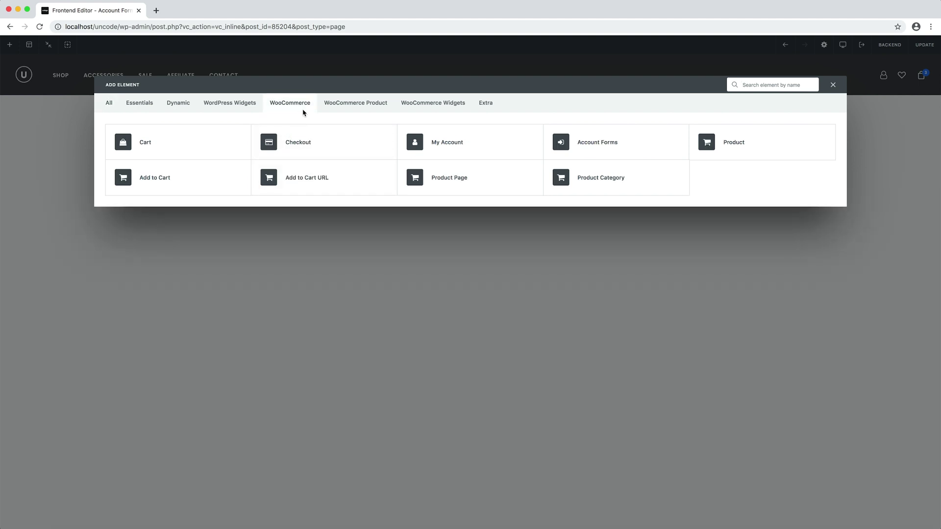
pyautogui.click(628, 148)
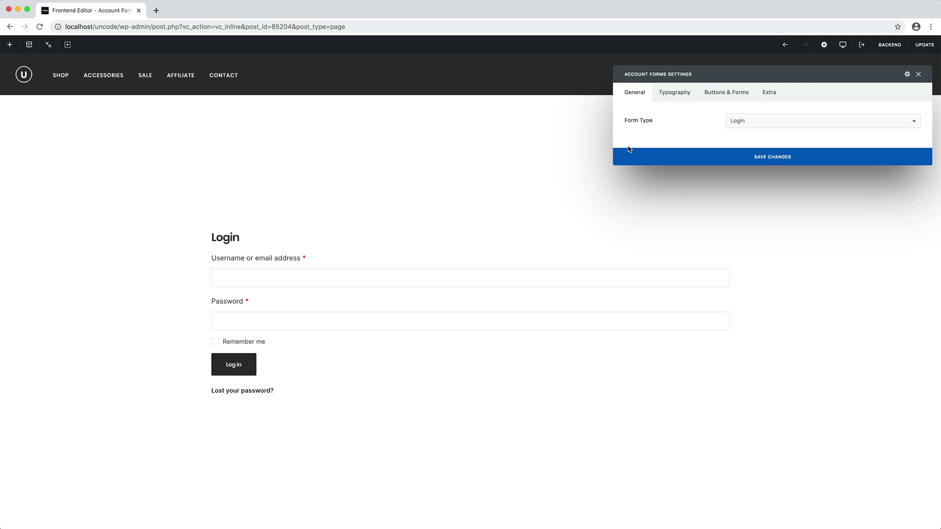
pyautogui.click(779, 127)
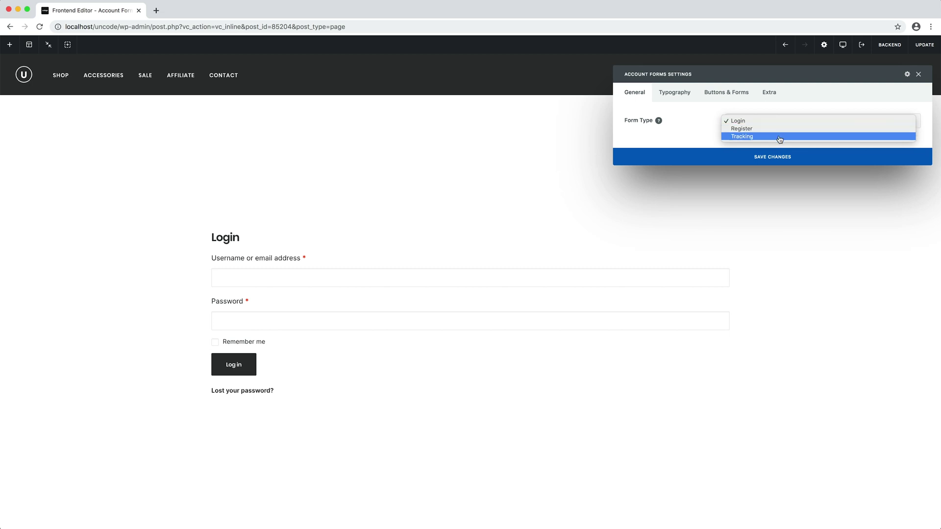
# Keep Form Type on Login and set Typography to custom headings with bold text
pyautogui.click(768, 113)
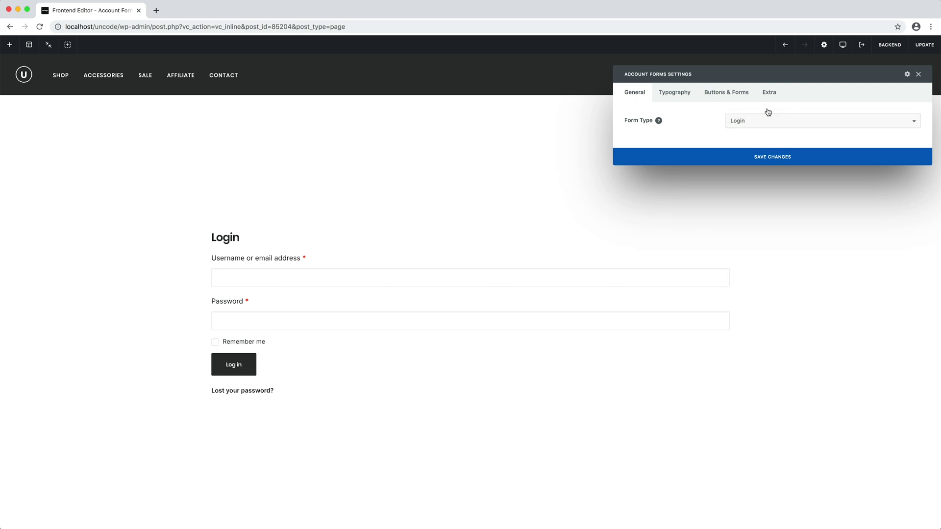
pyautogui.click(688, 95)
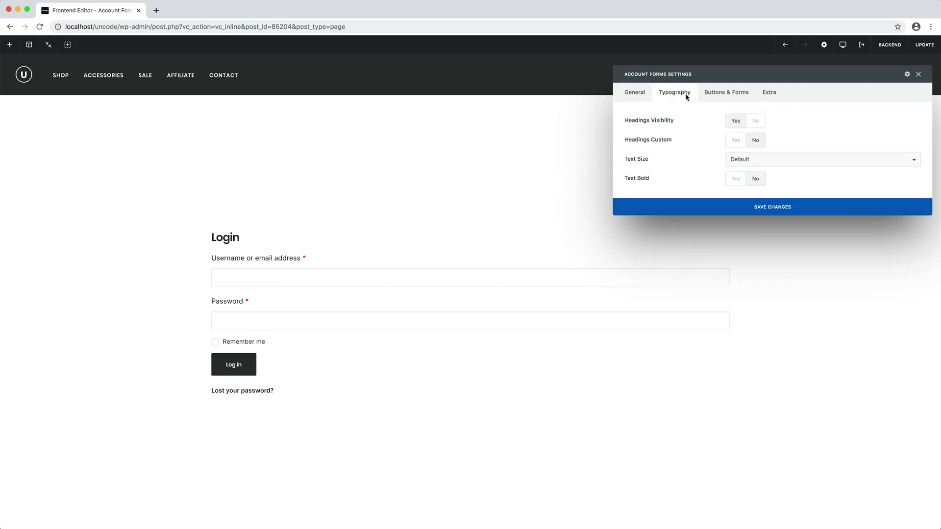
pyautogui.click(741, 143)
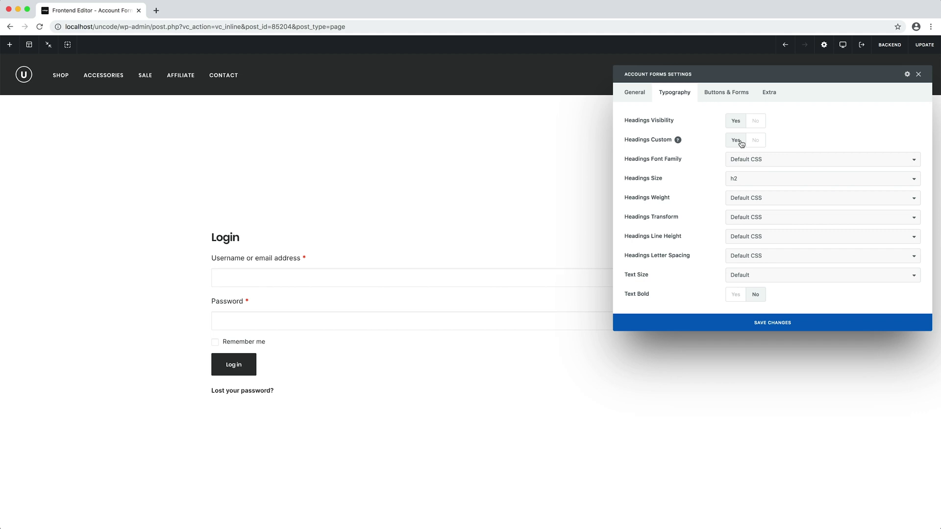
pyautogui.click(739, 295)
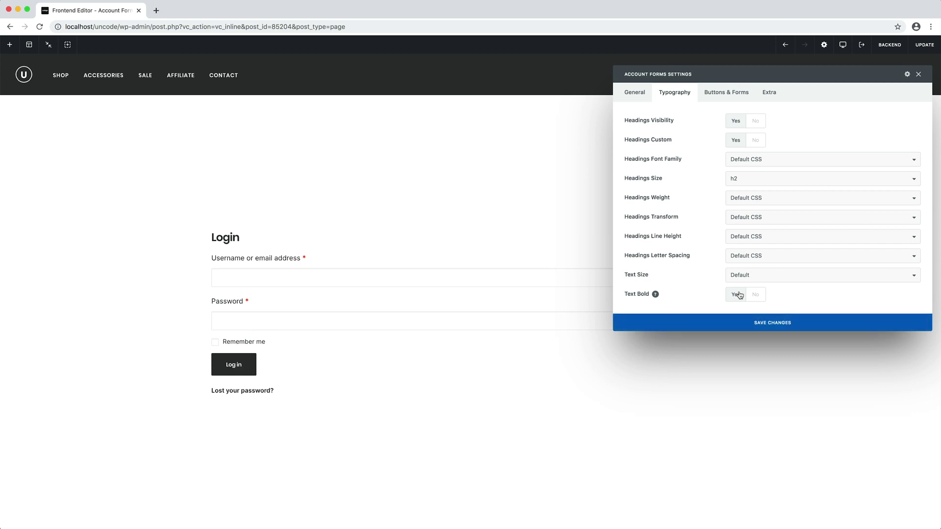
# Enable custom buttons in Accent colour and give the fields the Default Background form style
pyautogui.click(723, 97)
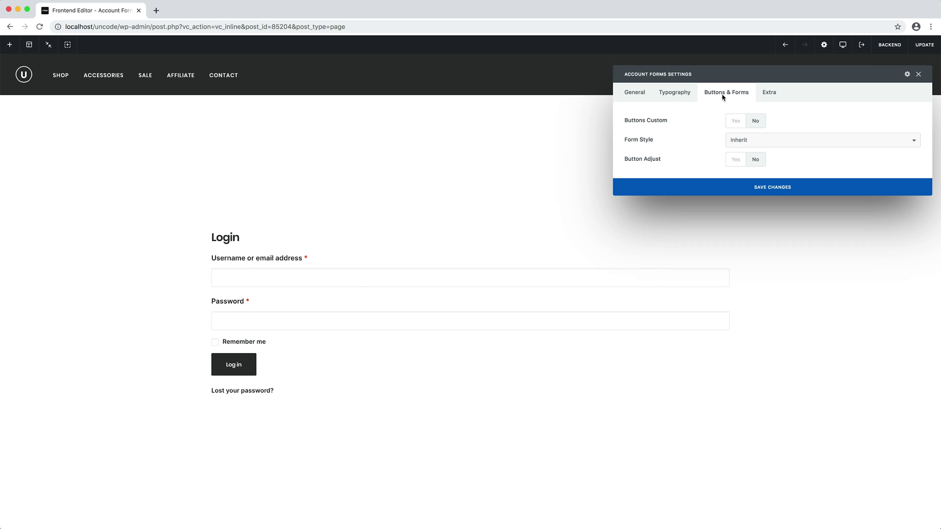
pyautogui.click(736, 121)
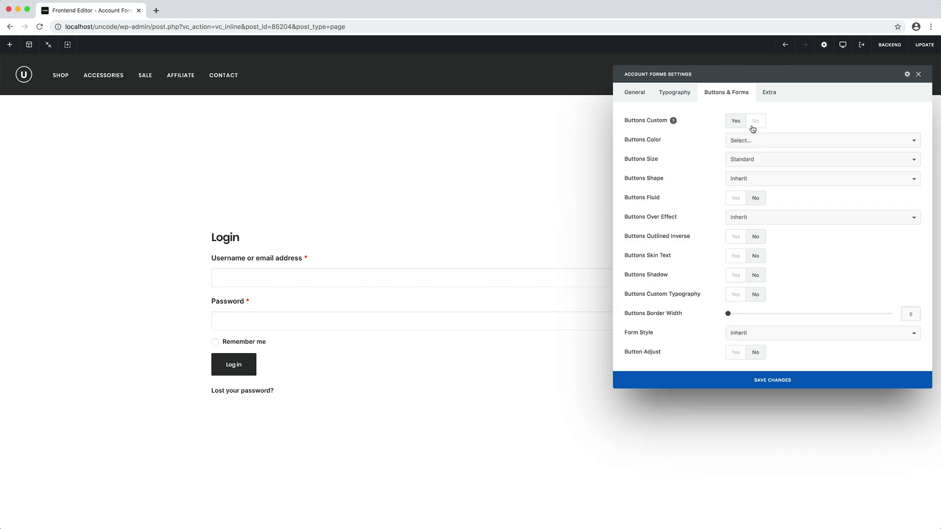
pyautogui.click(770, 141)
pyautogui.click(779, 155)
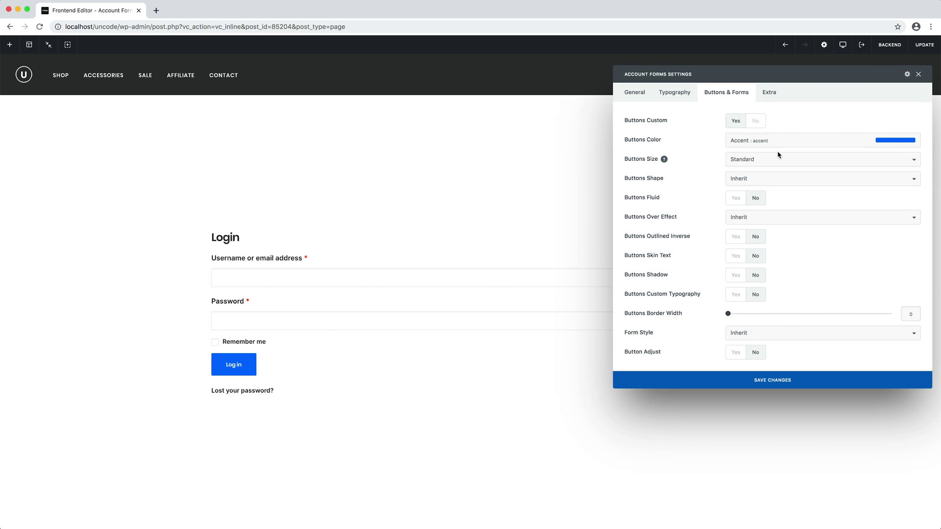
pyautogui.click(794, 333)
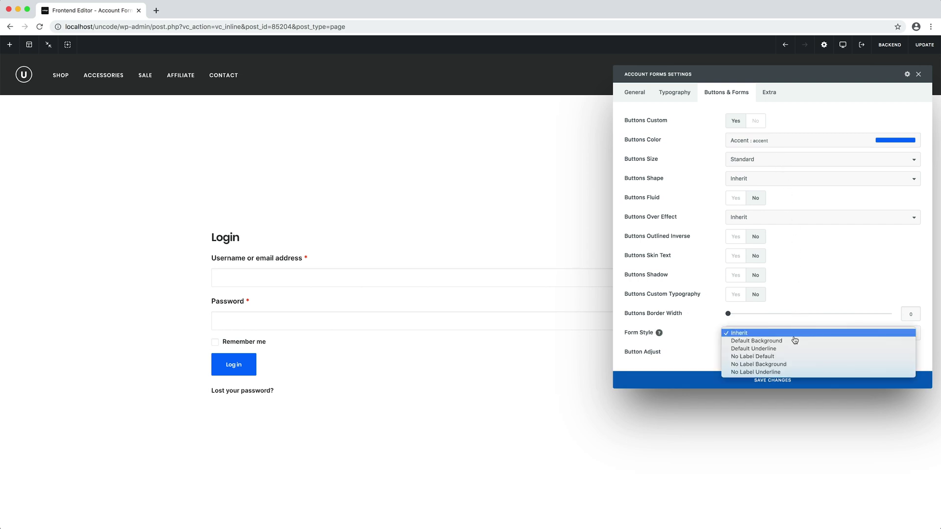
pyautogui.click(795, 341)
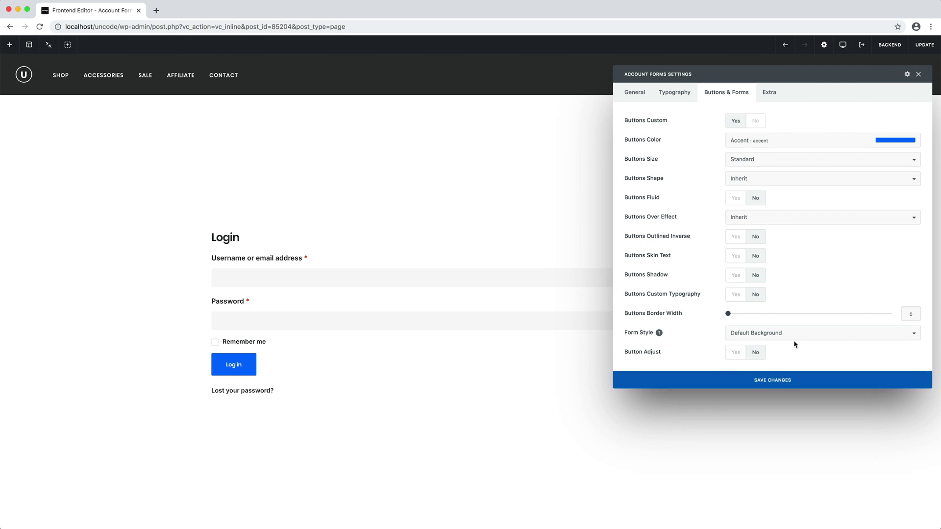
# Split the row into two equal 1/2 + 1/2 columns
pyautogui.click(918, 74)
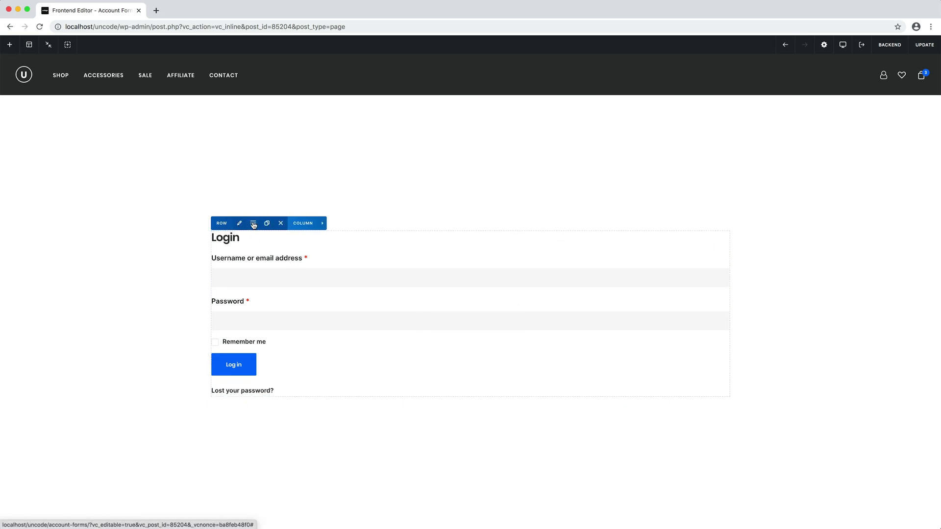
pyautogui.click(253, 224)
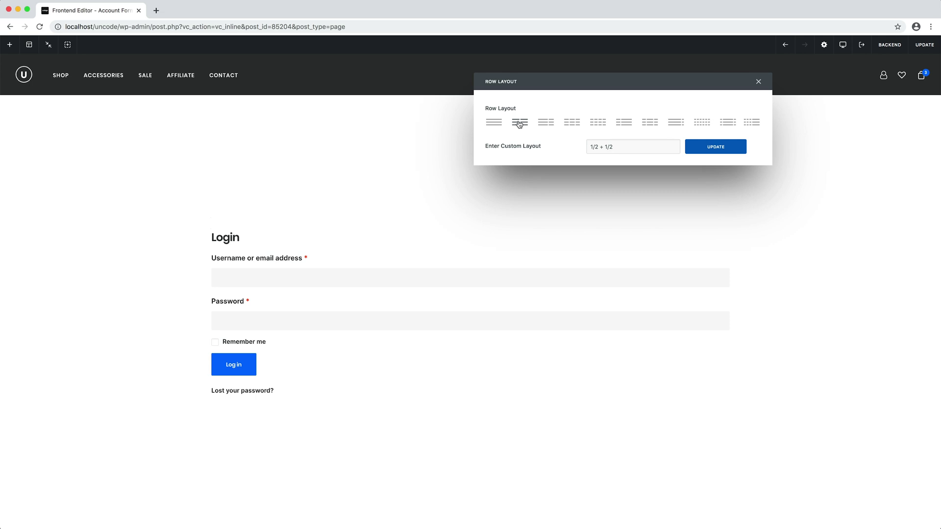
pyautogui.click(519, 123)
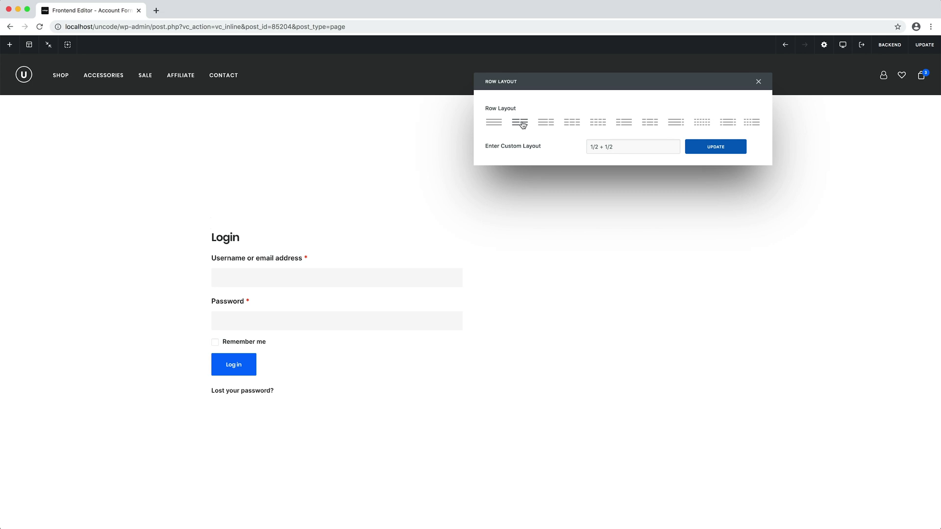
pyautogui.click(759, 82)
# Duplicate the Login form into the right column and set the copy's Form Type to Register
pyautogui.moveTo(382, 290)
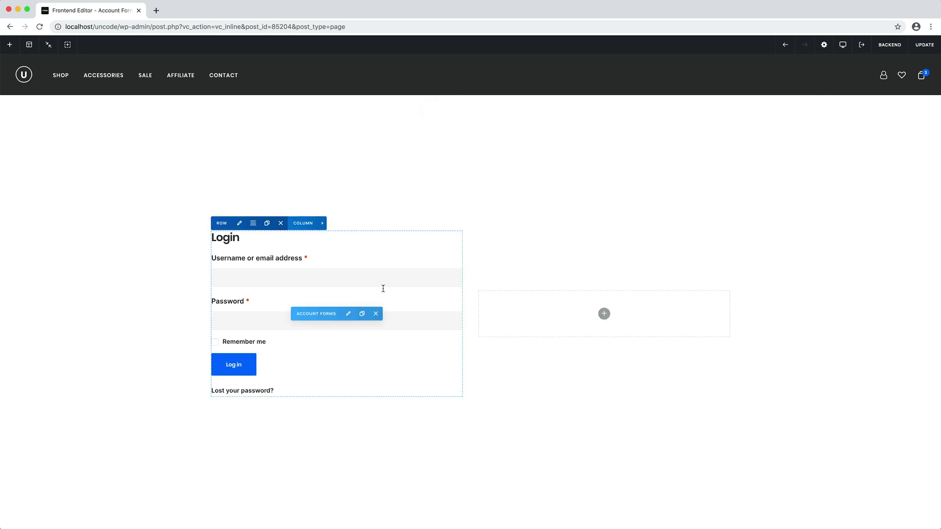
pyautogui.click(362, 315)
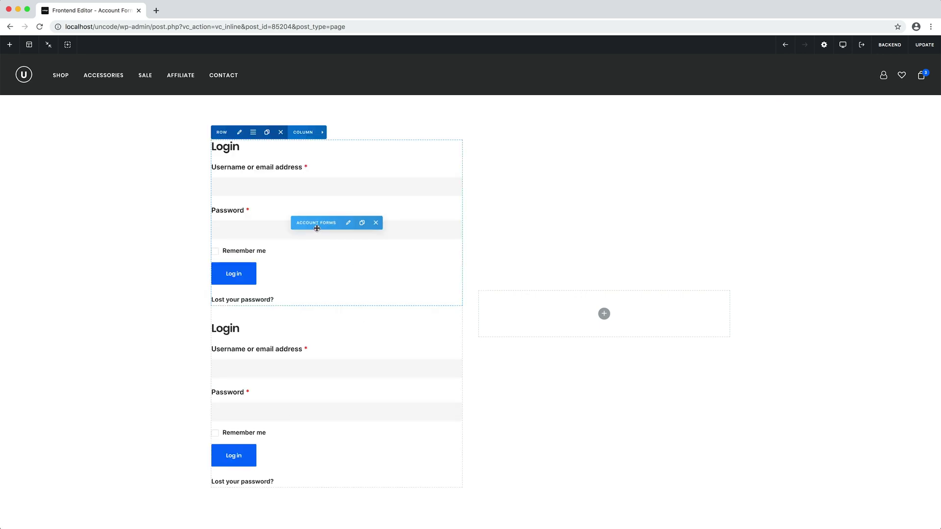
pyautogui.moveTo(312, 223); pyautogui.dragTo(515, 308)
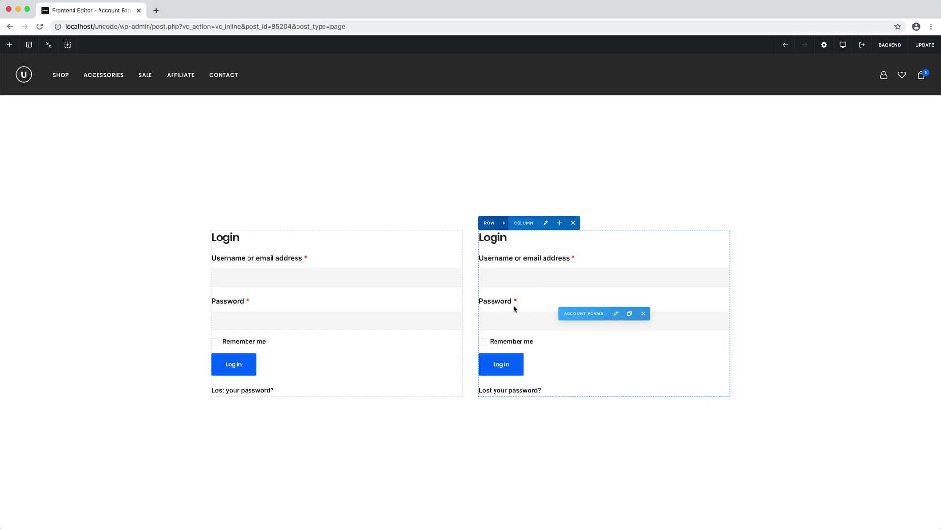
pyautogui.click(616, 314)
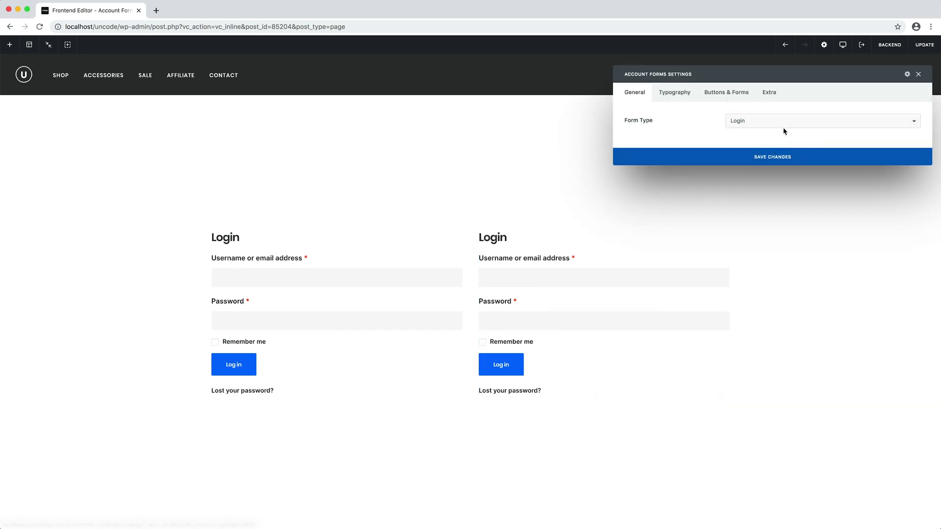
pyautogui.click(786, 127)
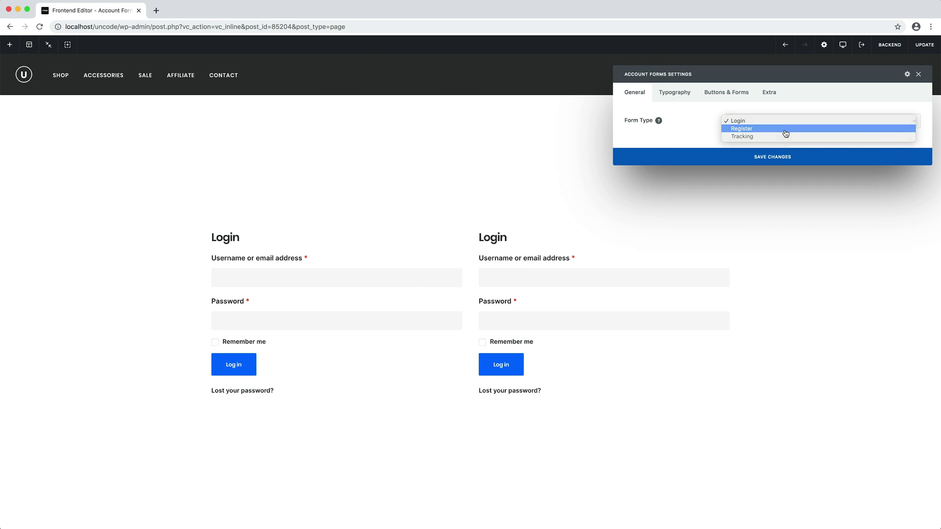
pyautogui.click(785, 132)
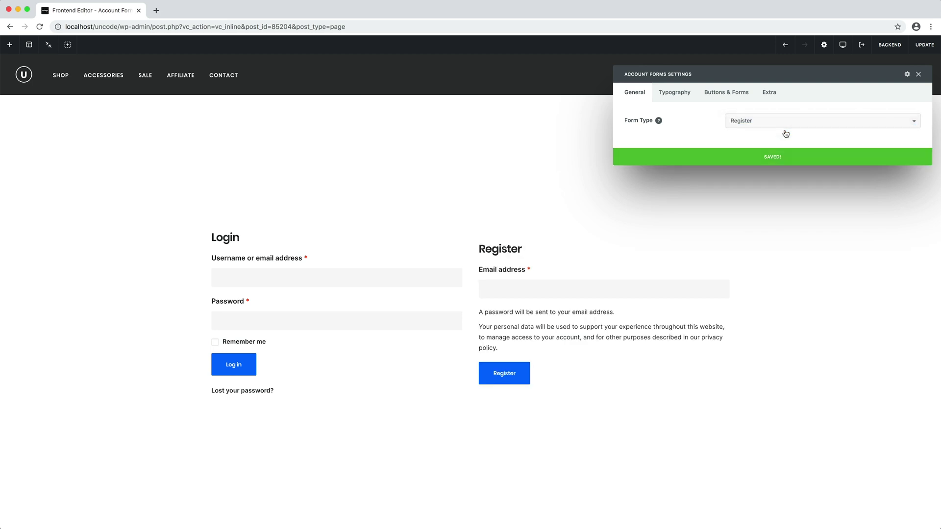
# Make the Login column a card with custom padding, White background and Large shadow
pyautogui.moveTo(395, 252)
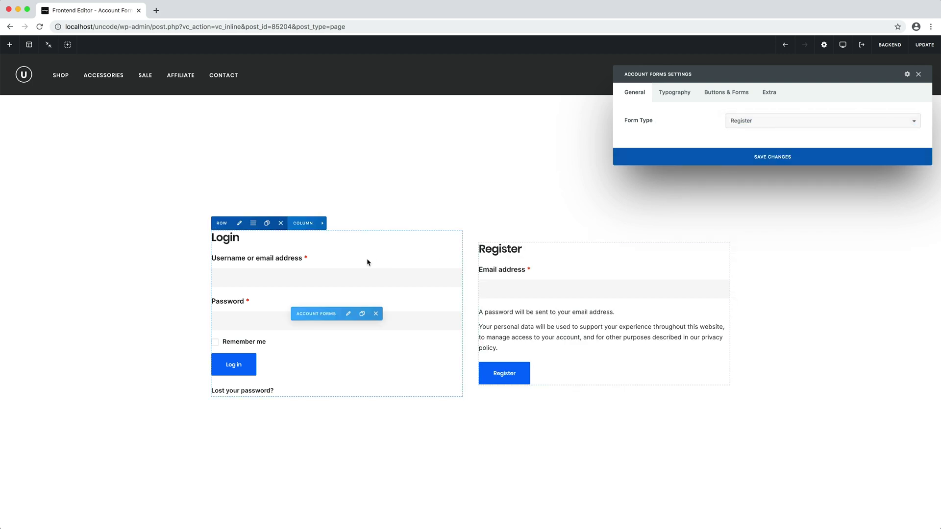
pyautogui.moveTo(320, 223)
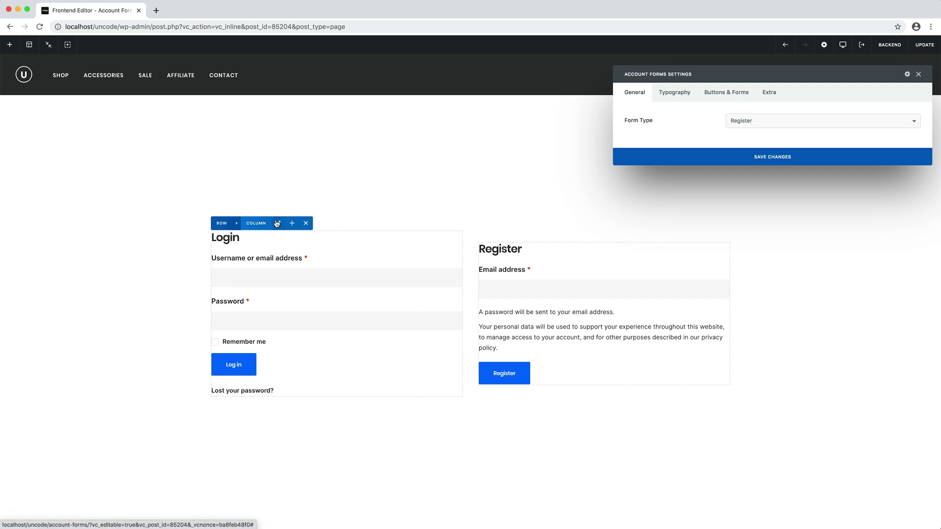
pyautogui.click(277, 223)
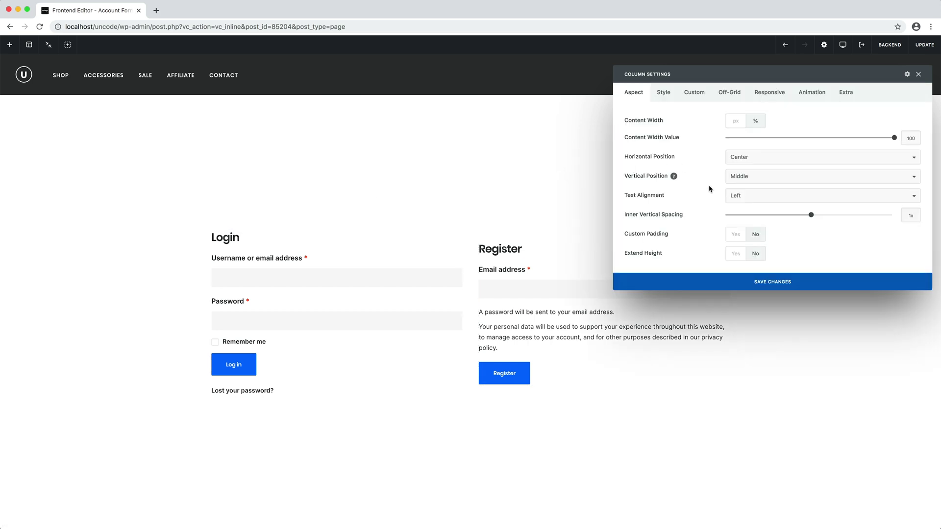
pyautogui.click(736, 234)
pyautogui.moveTo(806, 250); pyautogui.dragTo(825, 253)
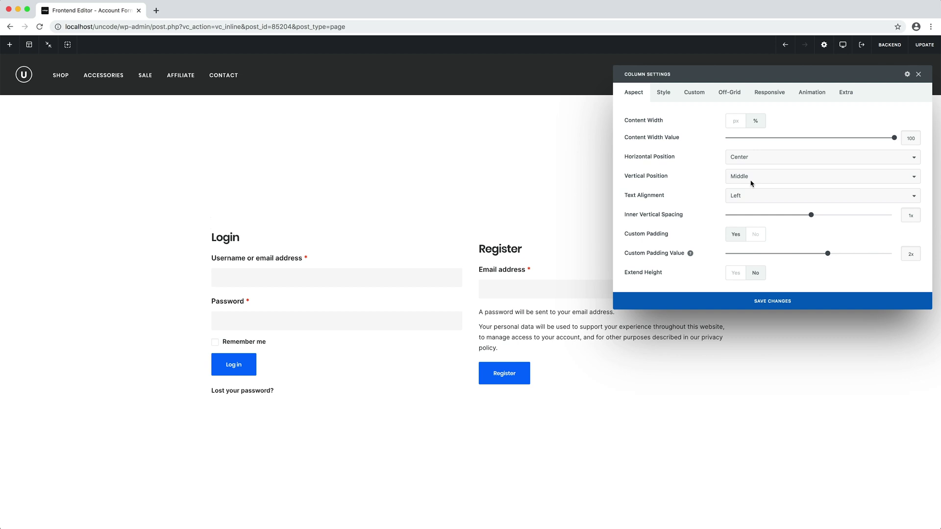
pyautogui.click(662, 93)
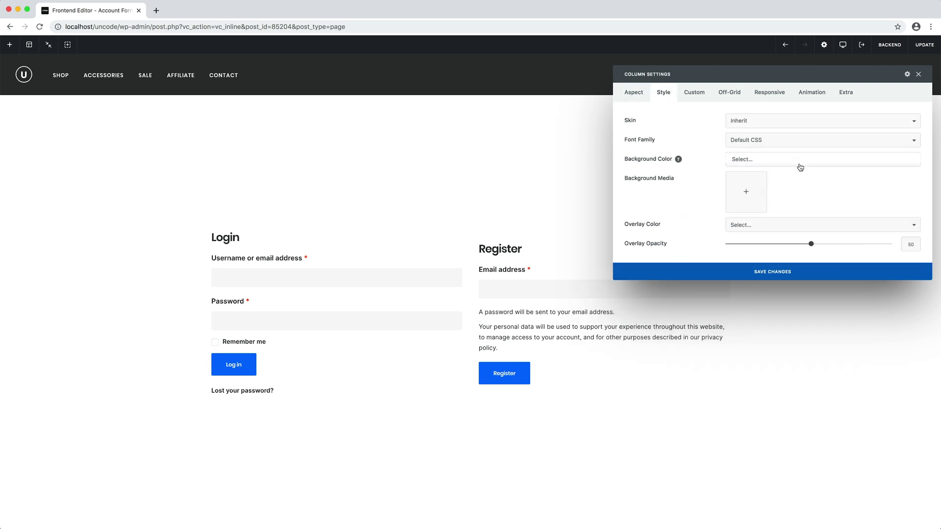
pyautogui.click(799, 162)
pyautogui.click(806, 258)
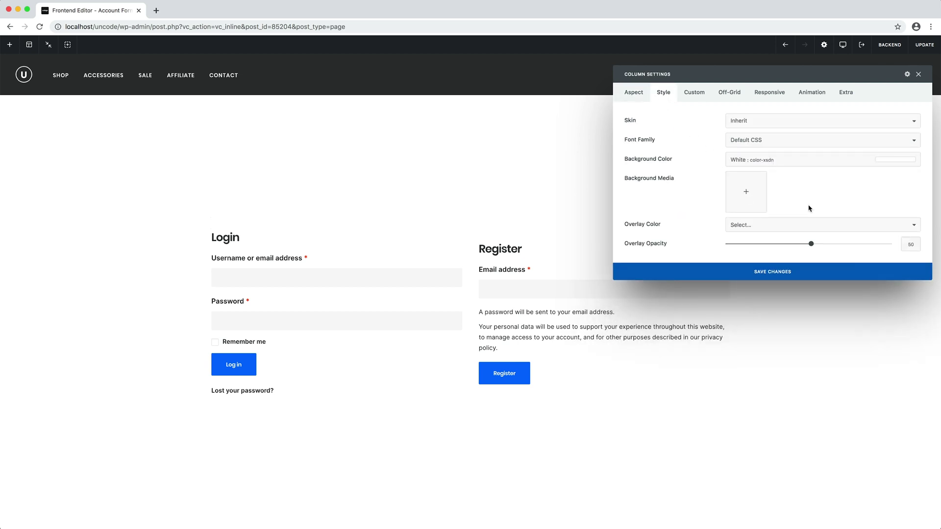
pyautogui.click(846, 94)
pyautogui.click(763, 178)
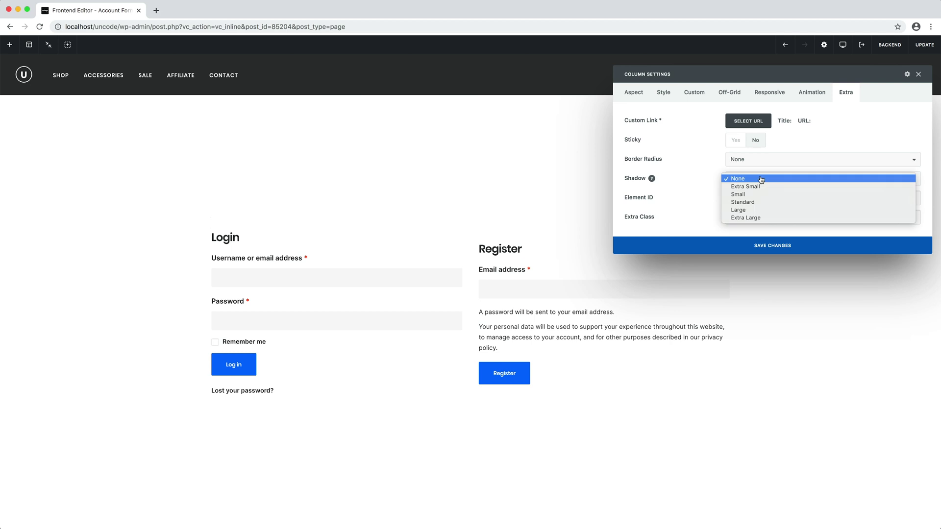
pyautogui.click(766, 210)
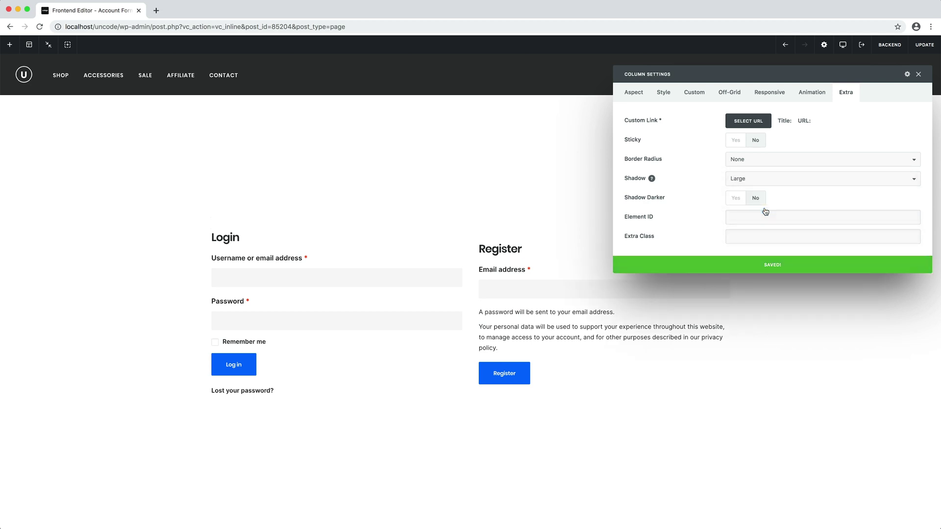
# Give the Register column 2x custom padding, White background and a Large shadow
pyautogui.moveTo(552, 294)
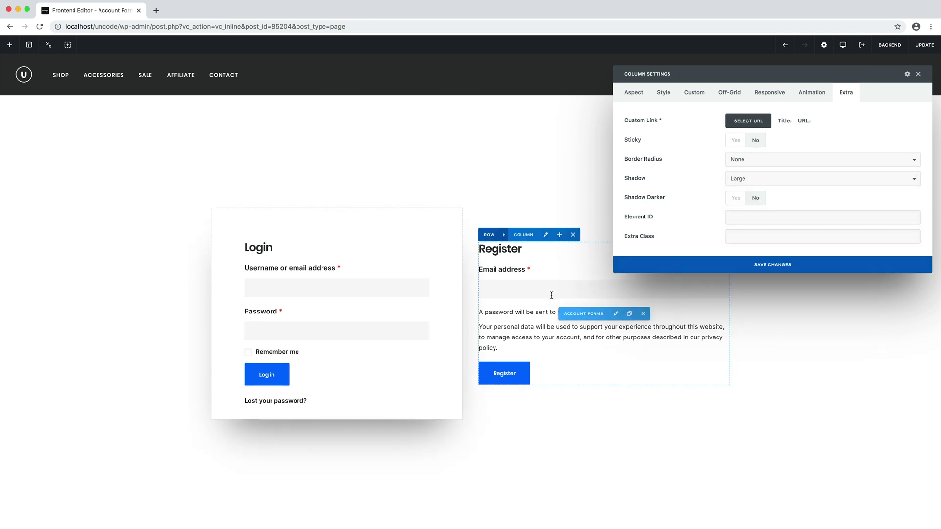
pyautogui.click(546, 237)
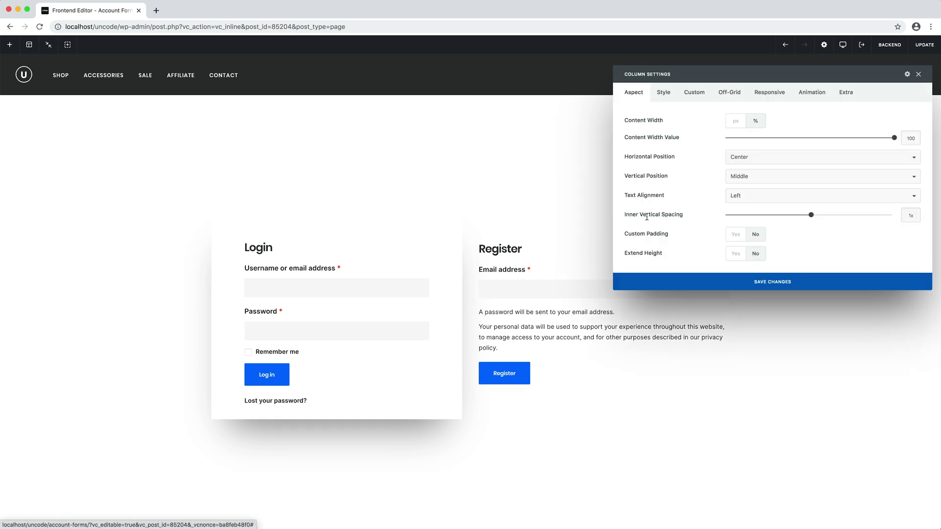
pyautogui.click(733, 236)
pyautogui.click(826, 253)
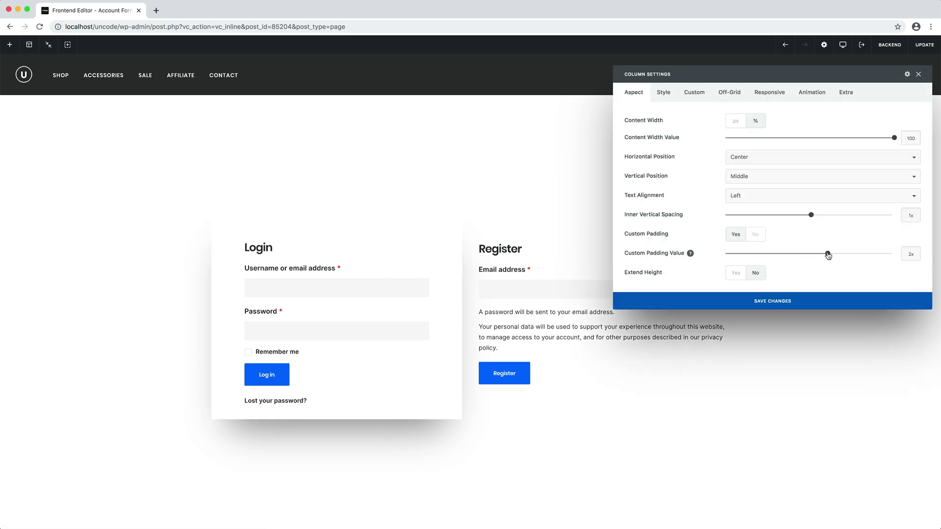
pyautogui.click(667, 88)
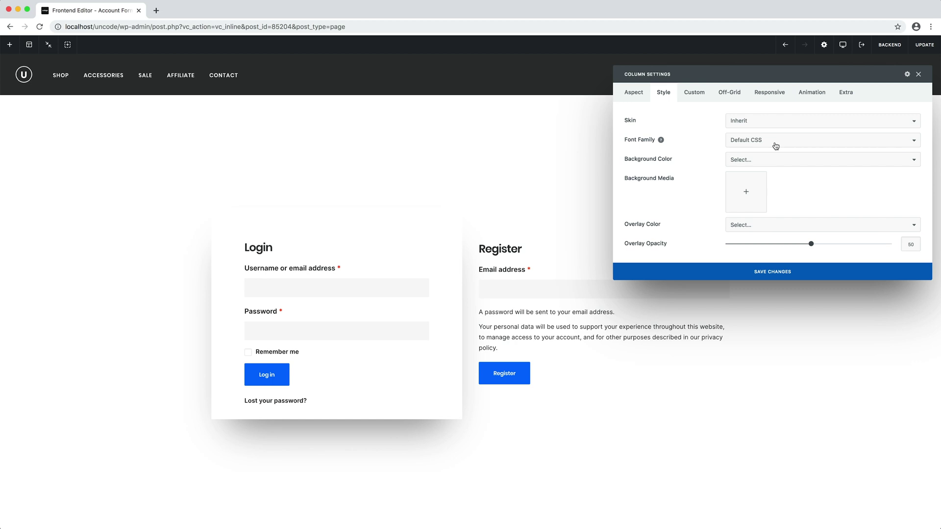
pyautogui.click(784, 160)
pyautogui.click(784, 256)
pyautogui.click(846, 94)
pyautogui.click(812, 180)
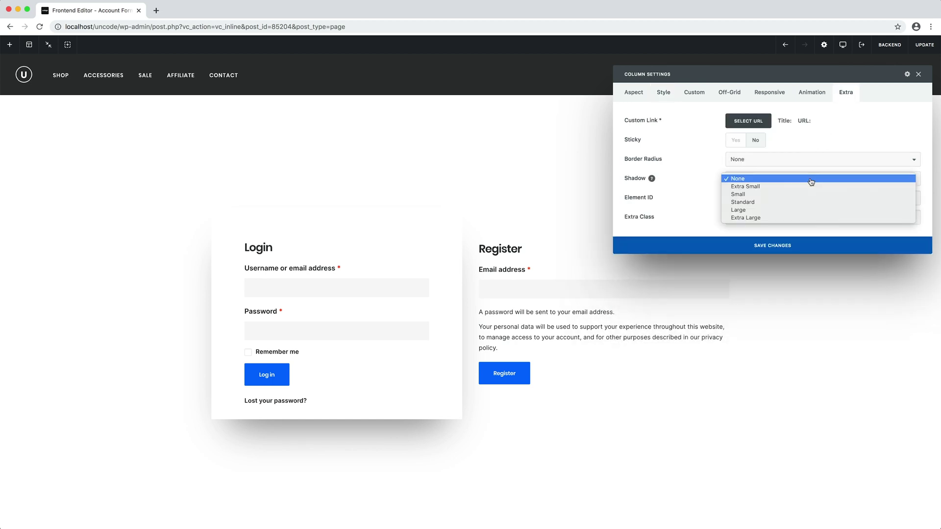
pyautogui.click(808, 210)
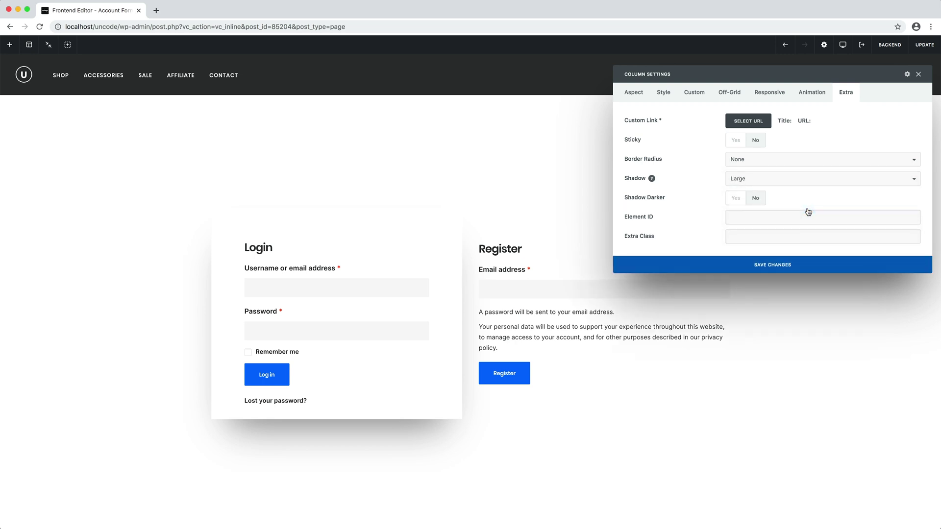
# Move the Register column to the left of the Login column
pyautogui.press('Escape')
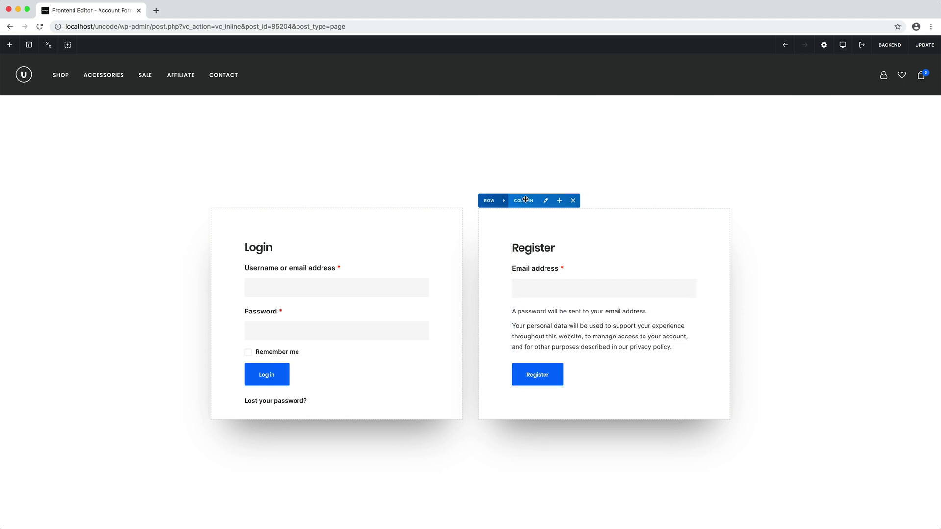
pyautogui.moveTo(524, 200); pyautogui.dragTo(345, 243)
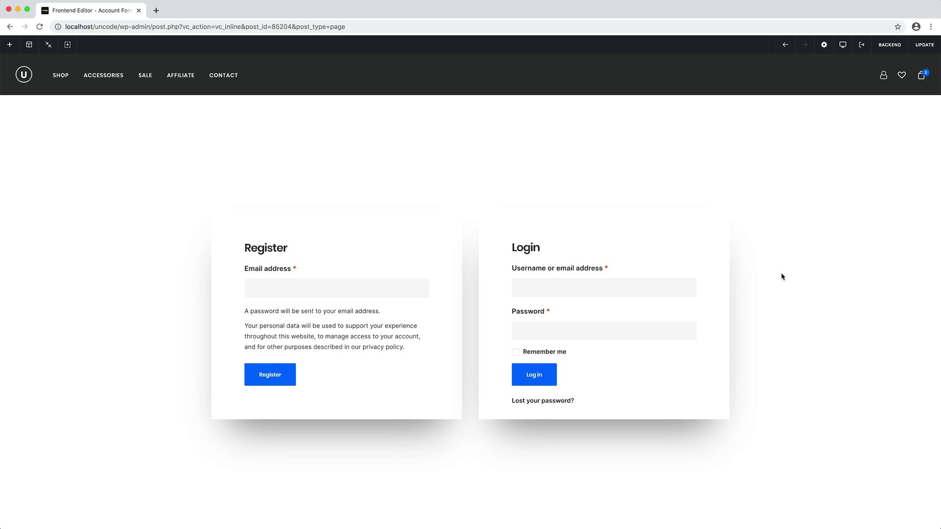
# Set the snowboarder photo as the row's background media with Parallax turned on
pyautogui.moveTo(343, 193)
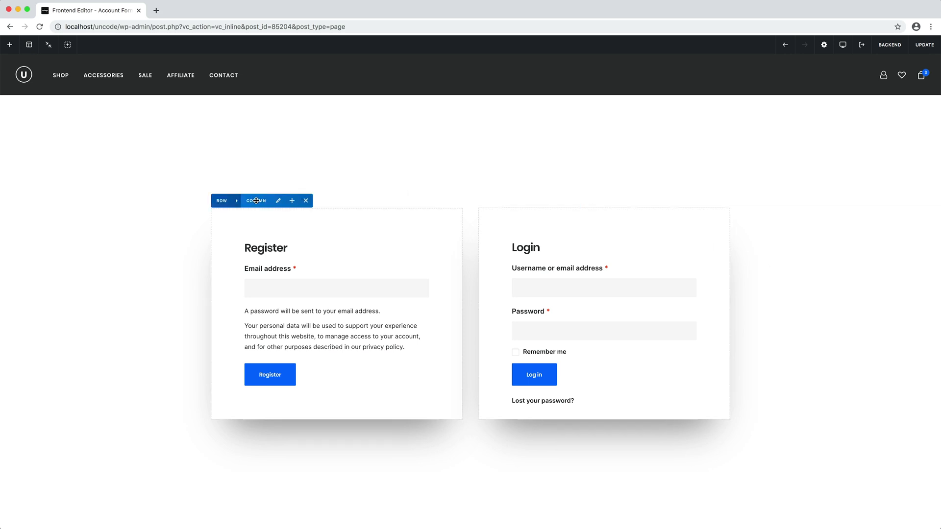
pyautogui.click(242, 203)
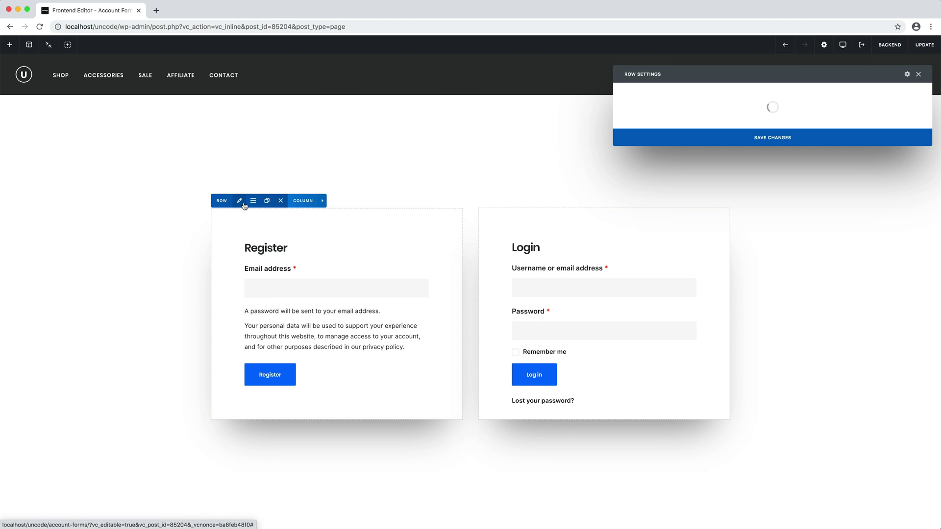
pyautogui.click(660, 96)
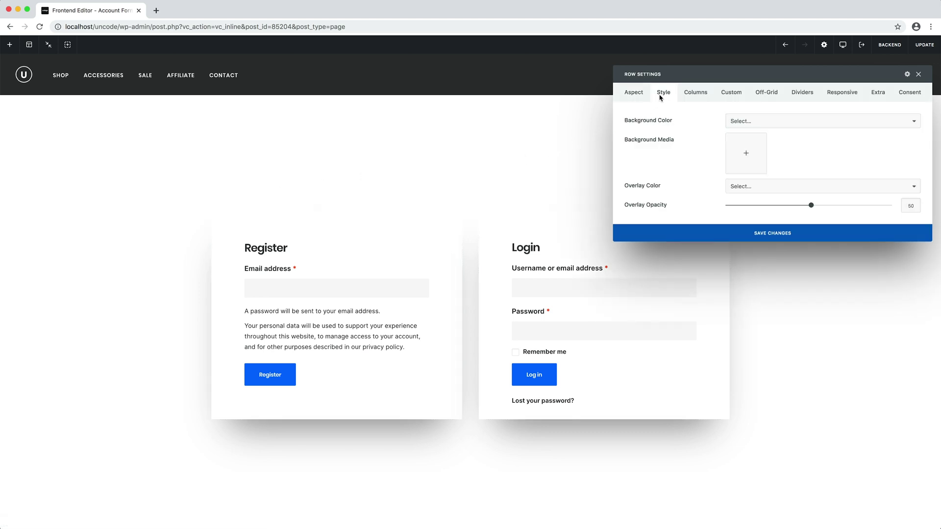
pyautogui.click(740, 141)
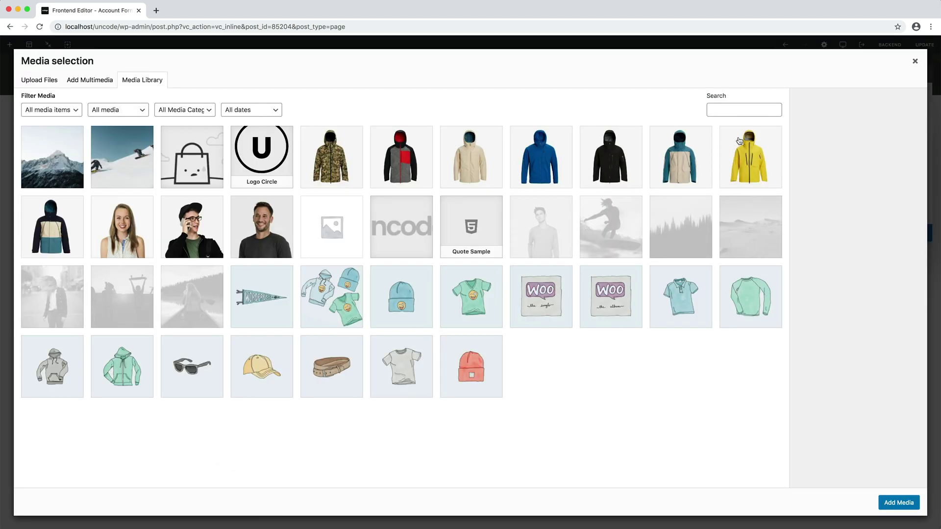
pyautogui.click(129, 169)
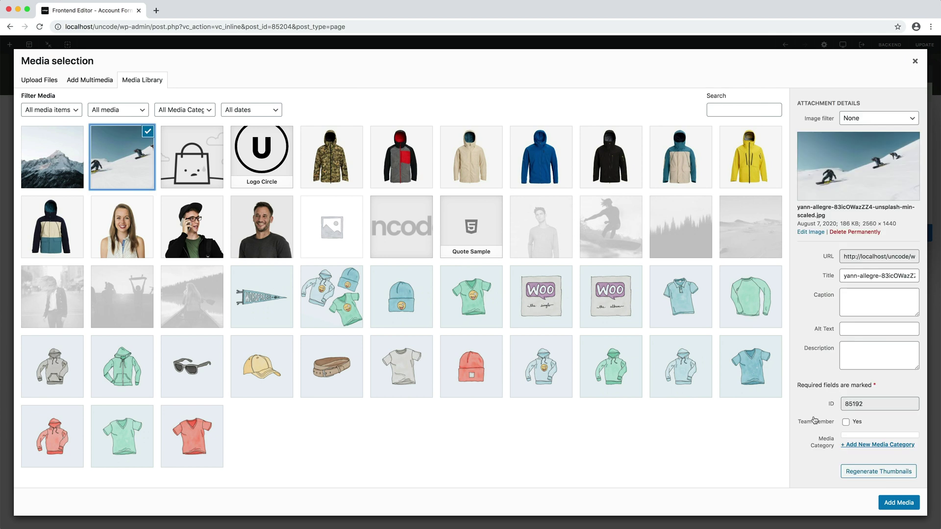
pyautogui.click(888, 503)
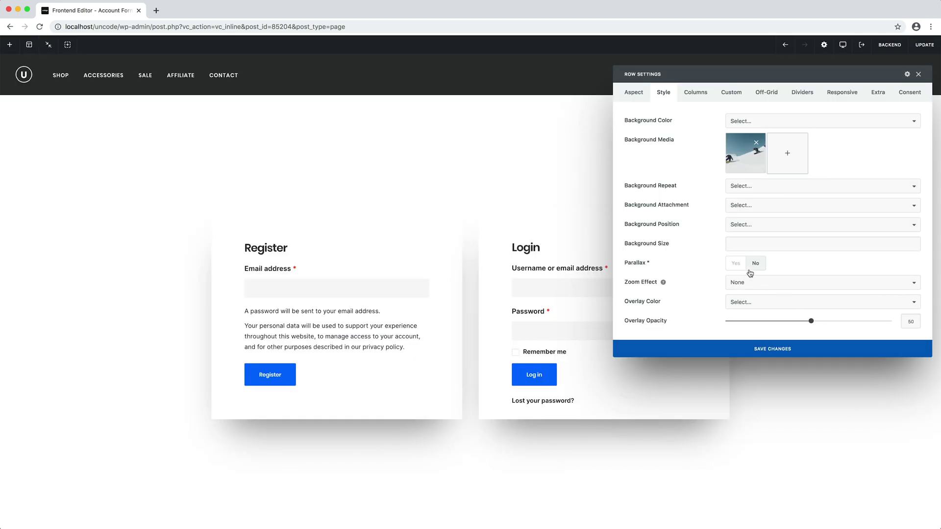
pyautogui.click(738, 265)
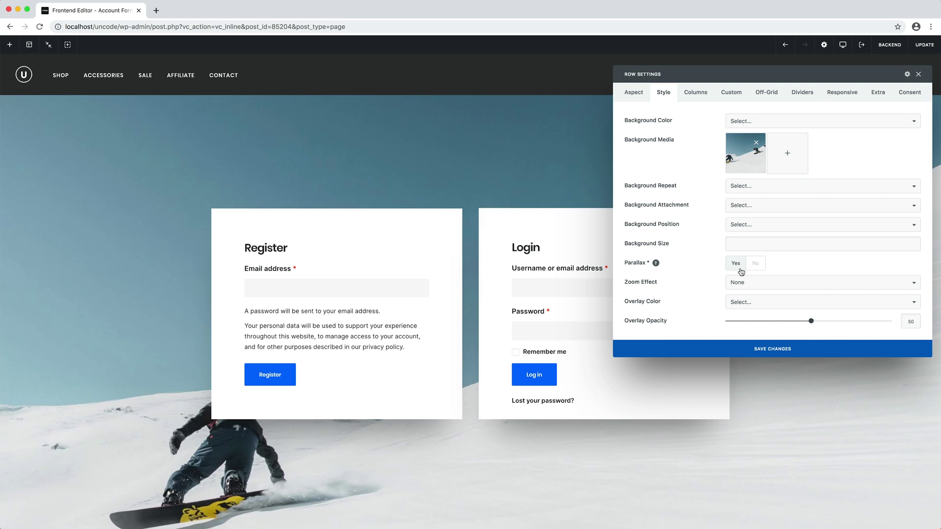
pyautogui.press('Escape')
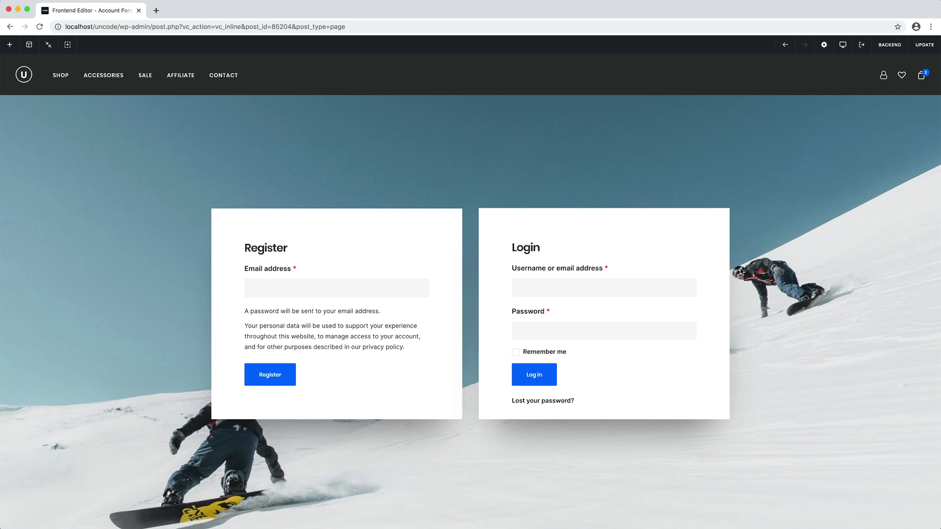
# Set Buttons Fluid to Yes on both the Register and Login forms
pyautogui.click(349, 314)
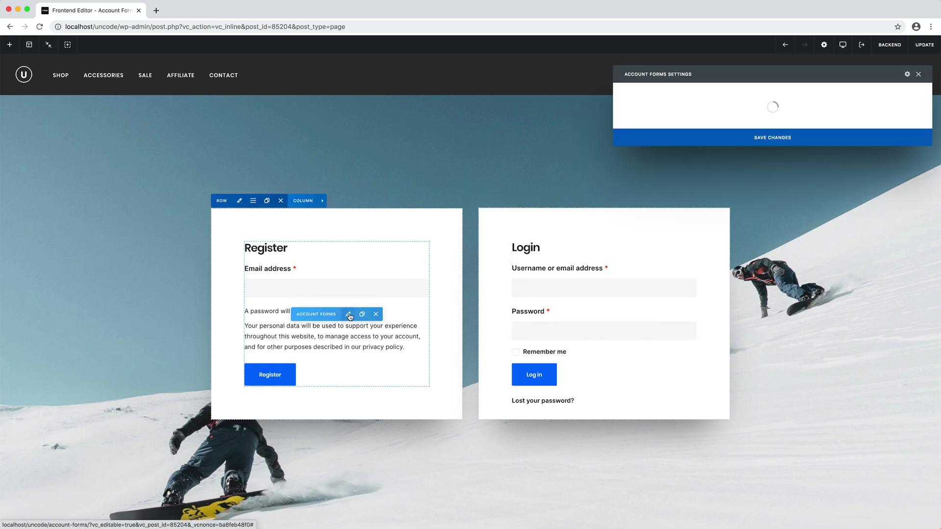
pyautogui.click(741, 97)
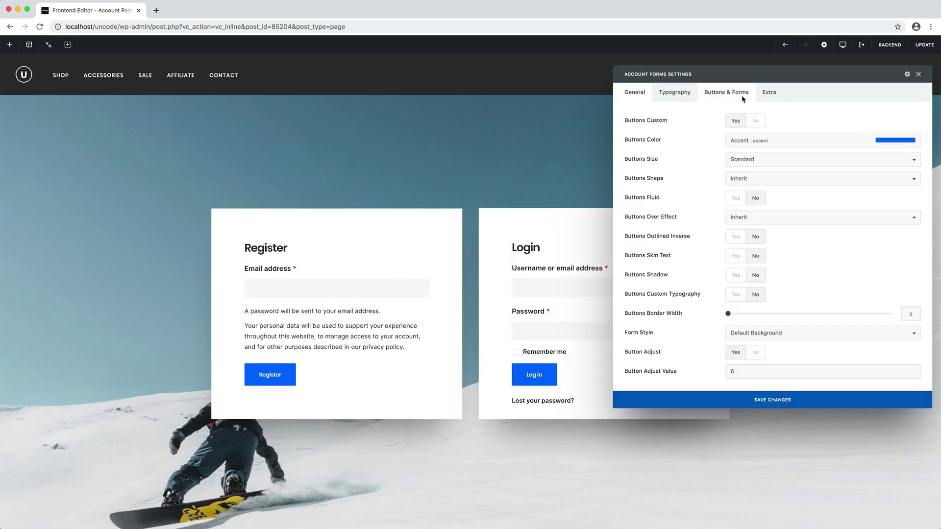
pyautogui.click(735, 198)
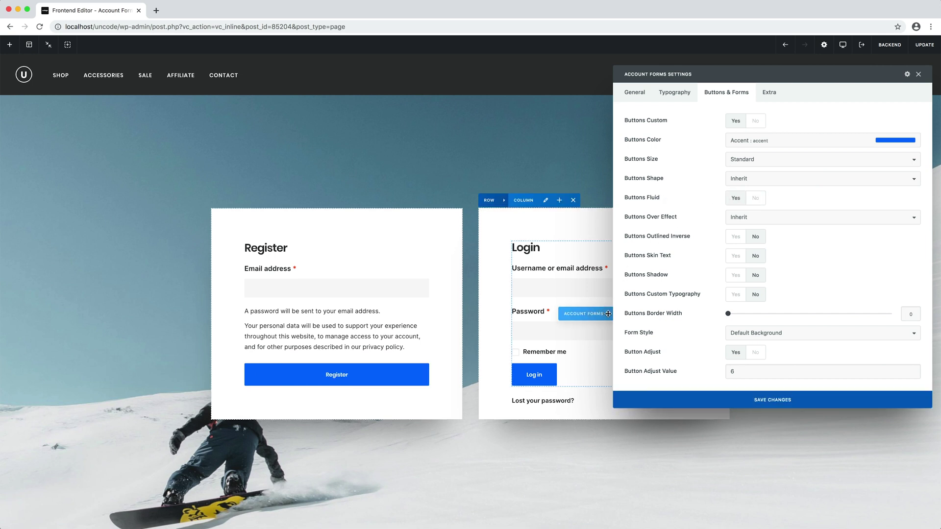
pyautogui.click(615, 315)
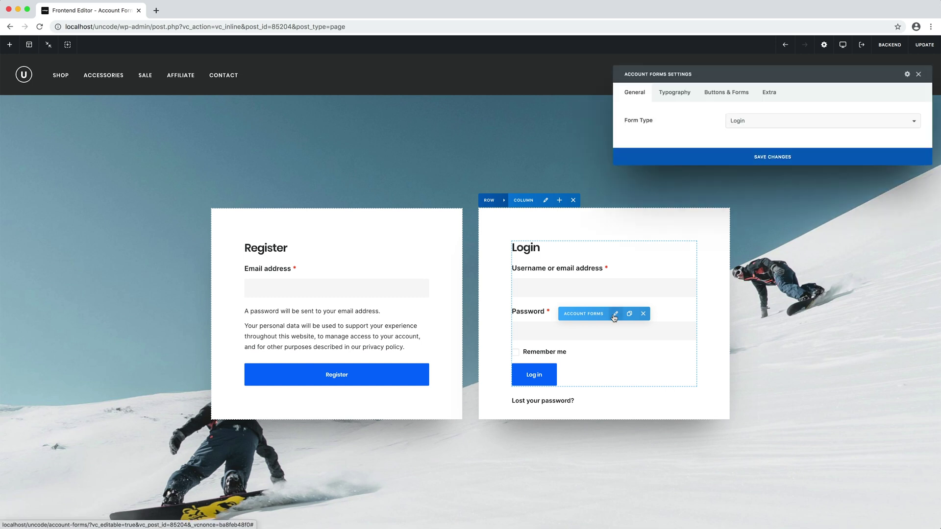
pyautogui.click(726, 92)
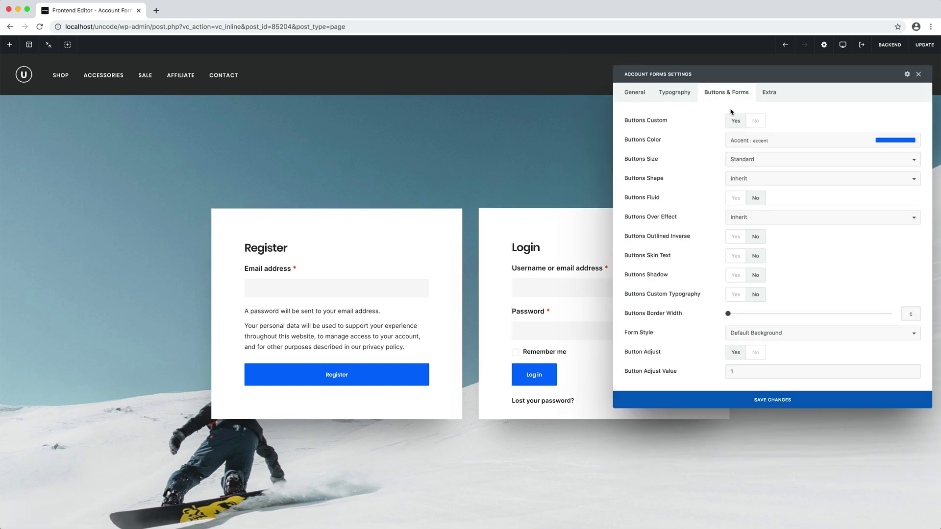
pyautogui.click(737, 198)
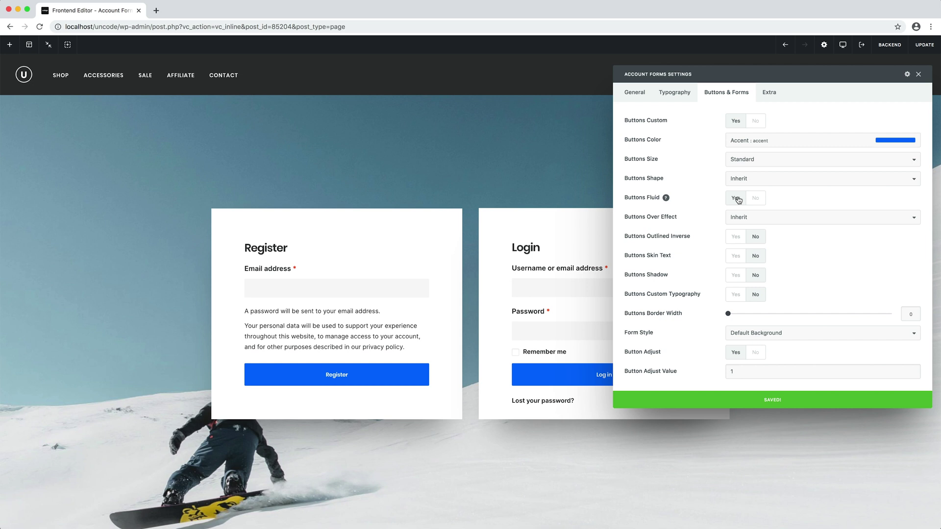
pyautogui.press('Escape')
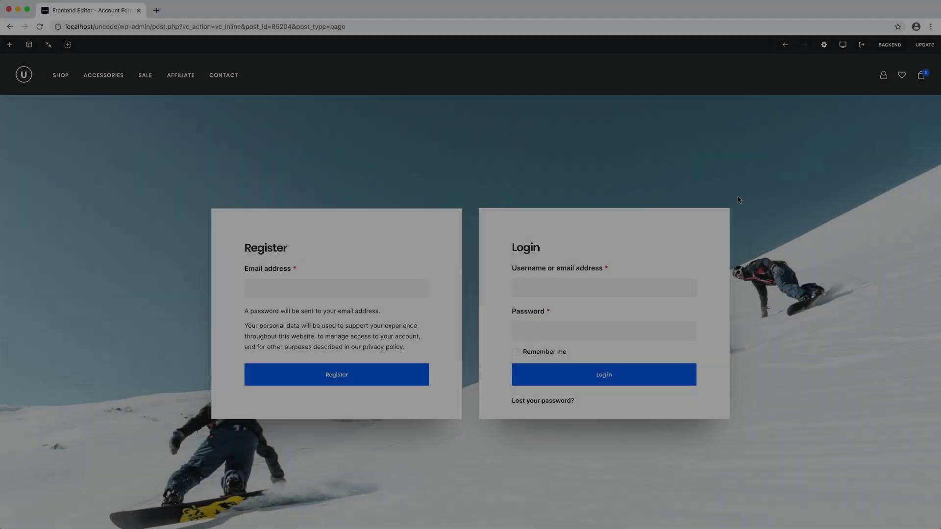
# Insert the login/register wireframe from the Shop Utilities section library below the row
pyautogui.scroll(-3, 738, 199)
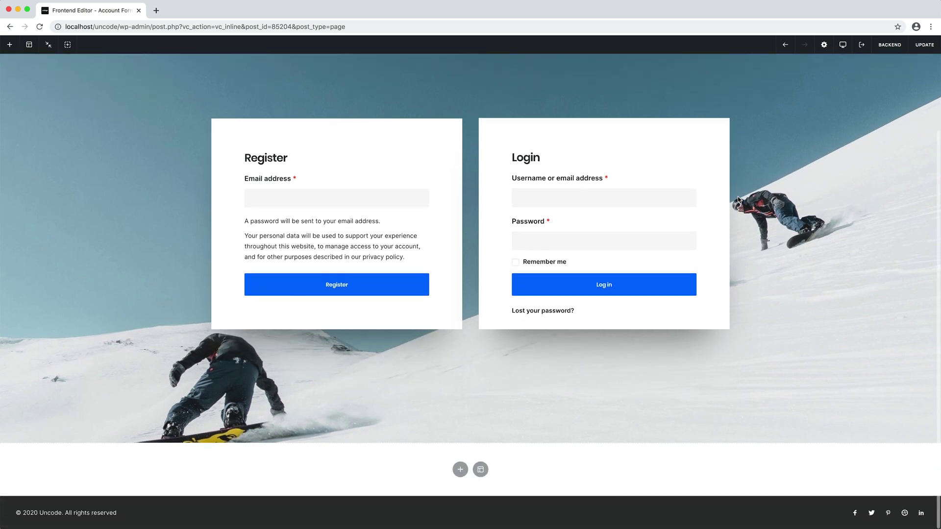
pyautogui.click(481, 470)
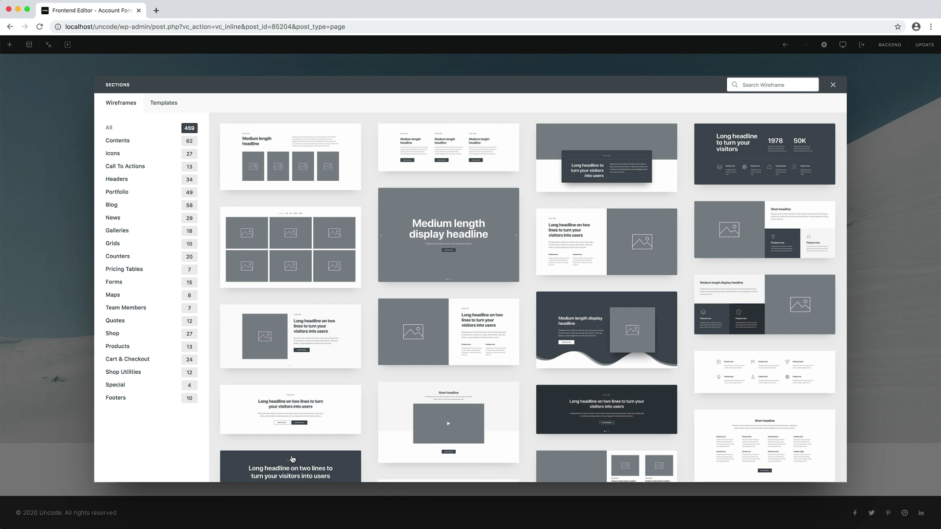
pyautogui.click(157, 375)
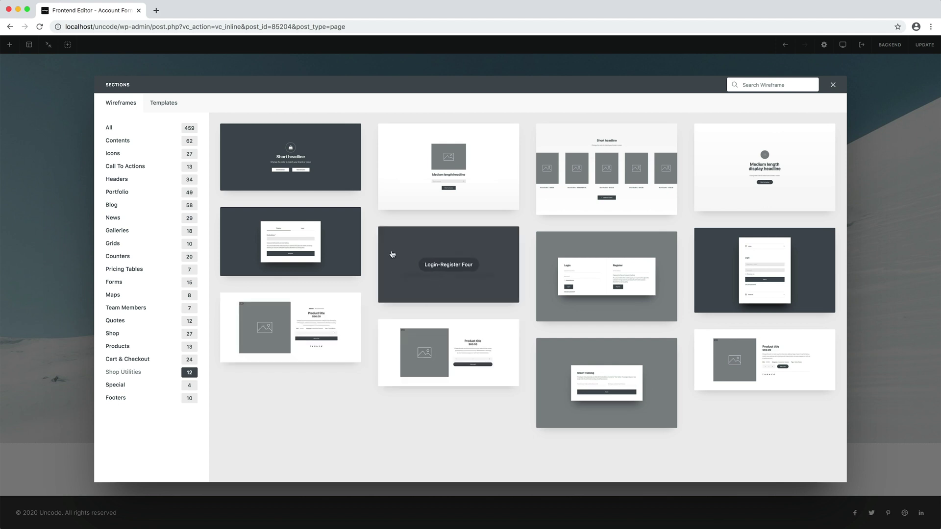
pyautogui.click(328, 242)
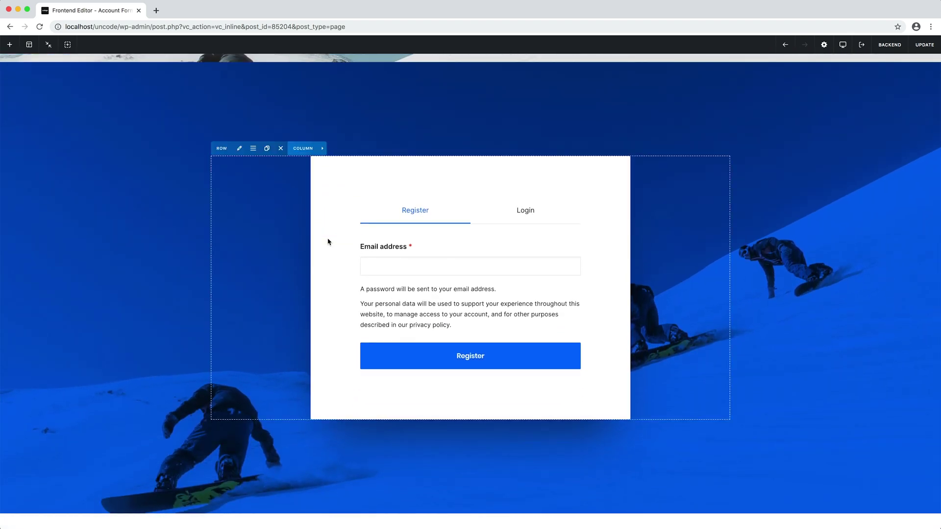
# Preview the wireframe's tabbed form by switching between its Login and Register tabs
pyautogui.click(521, 210)
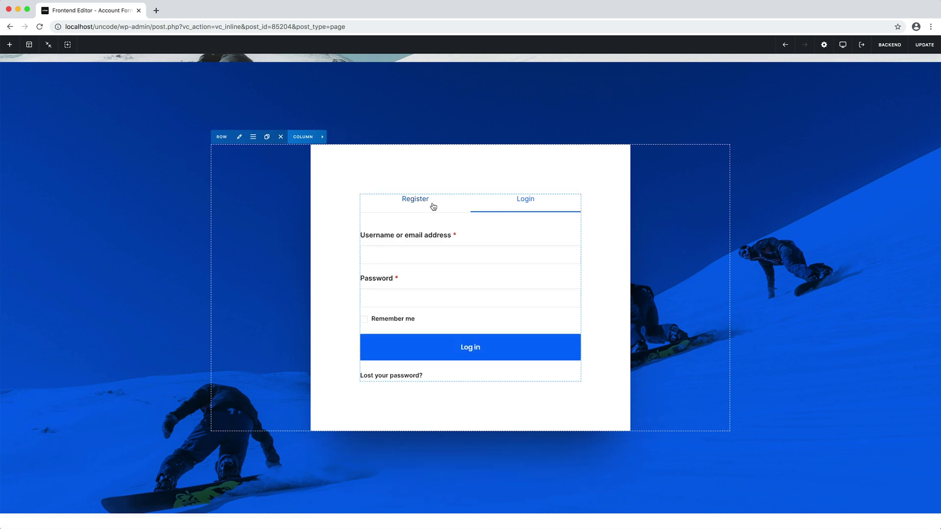
pyautogui.click(416, 201)
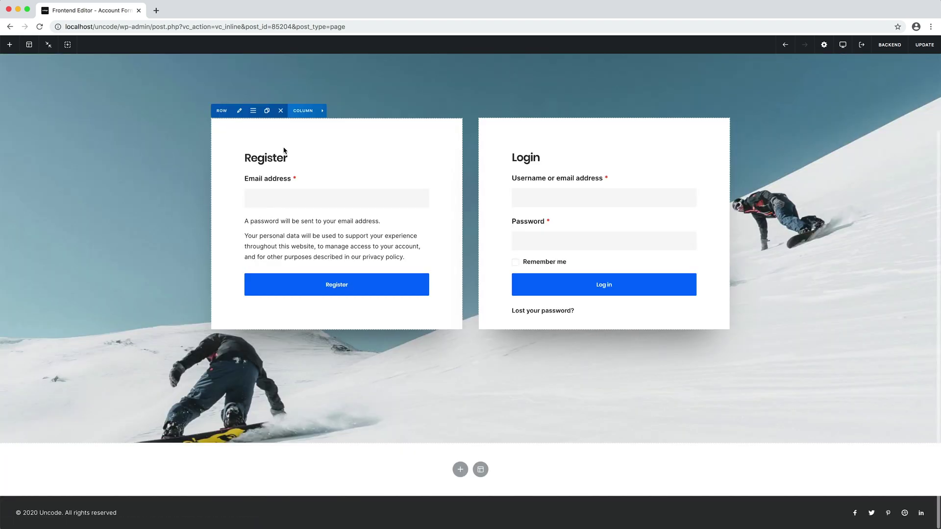
# Delete the Login column and switch the remaining Account Forms element to the Tracking type
pyautogui.scroll(2, 284, 150)
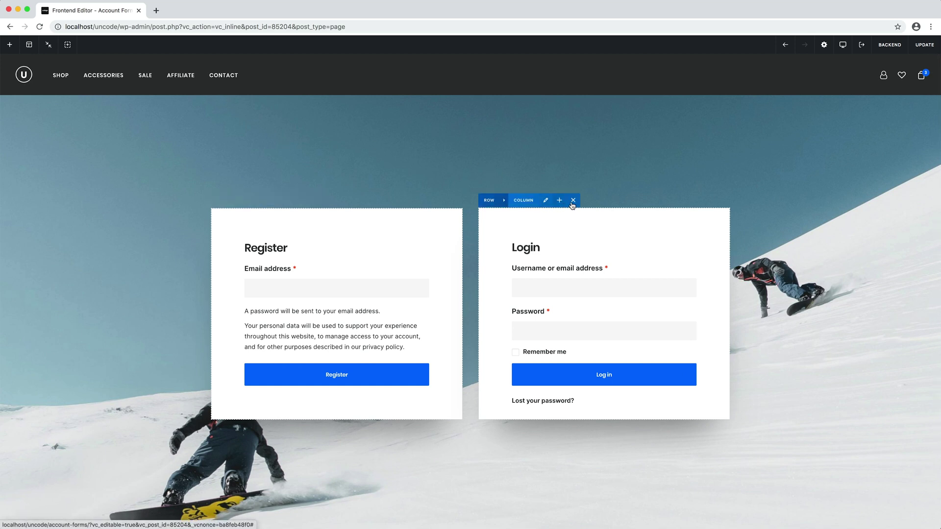
pyautogui.click(573, 202)
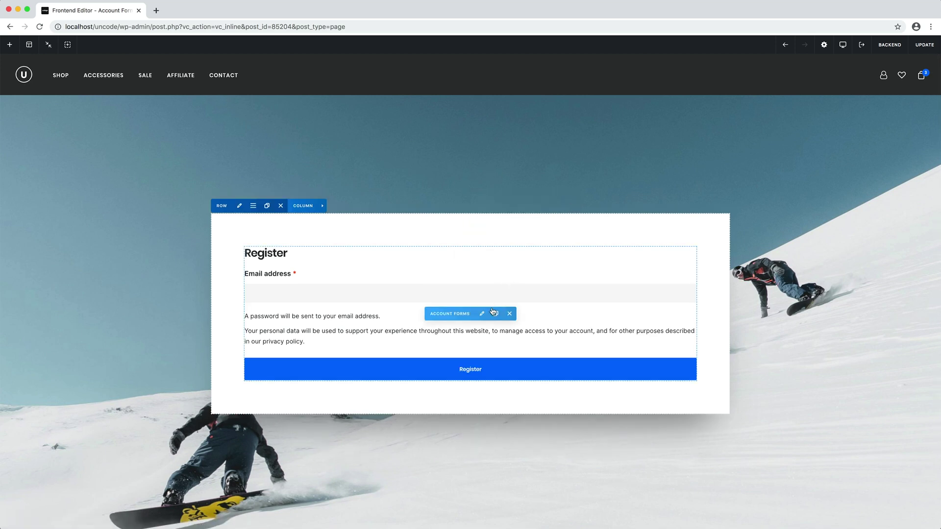
pyautogui.click(482, 318)
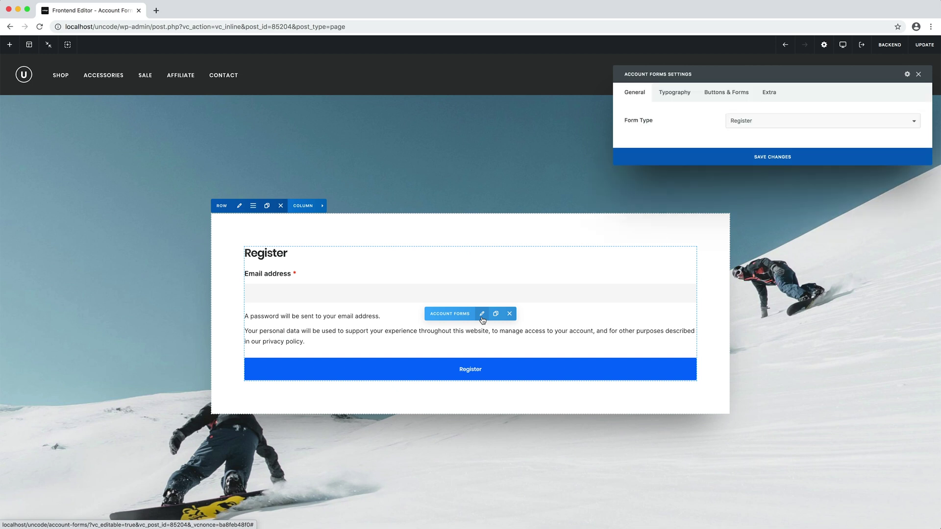
pyautogui.click(790, 123)
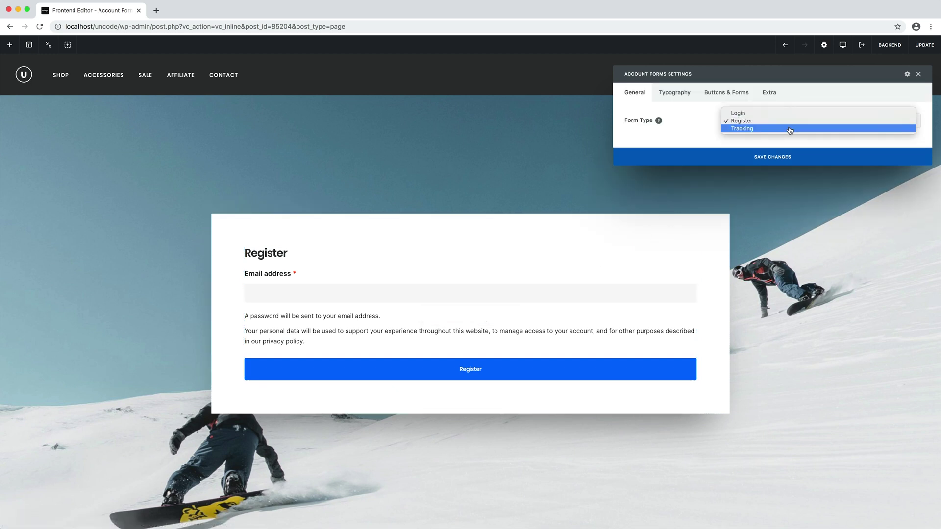
pyautogui.click(790, 129)
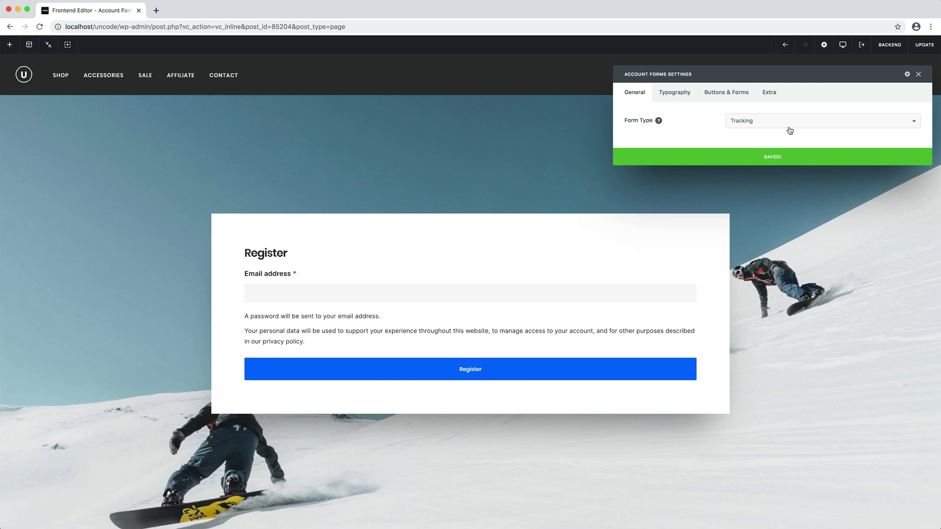
pyautogui.press('Escape')
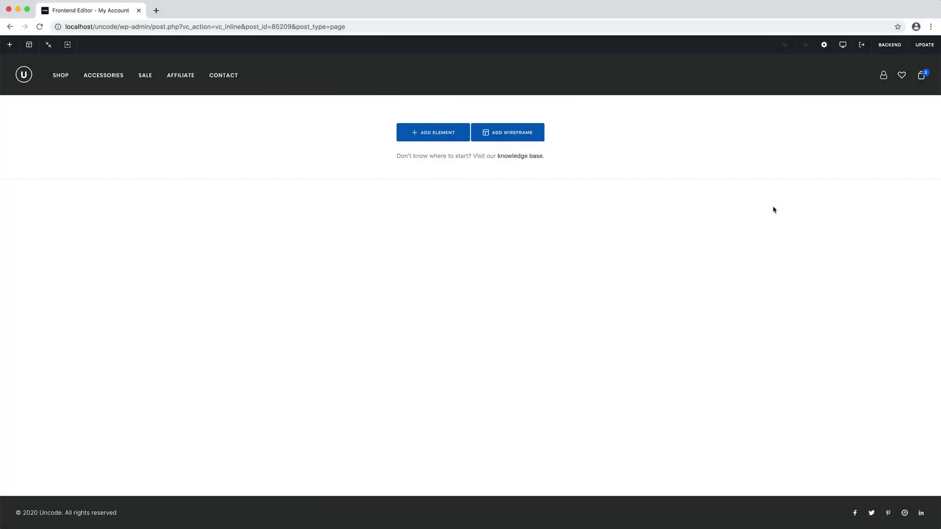
# Insert the WooCommerce My Account element into the empty My Account page
pyautogui.click(465, 140)
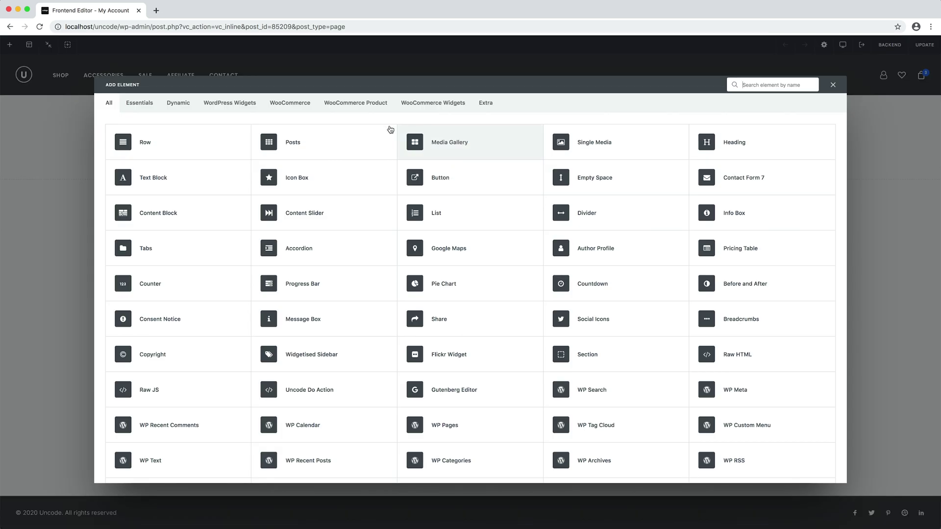
pyautogui.click(305, 111)
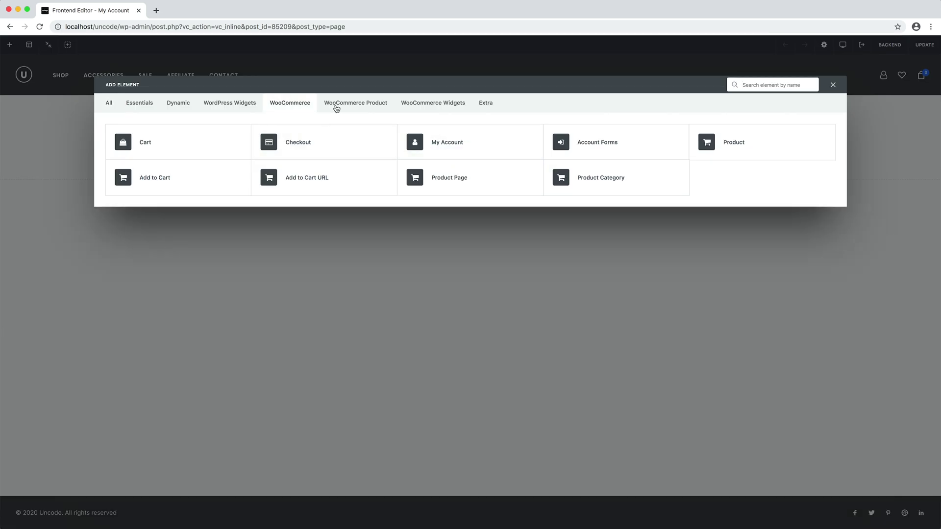
pyautogui.click(493, 144)
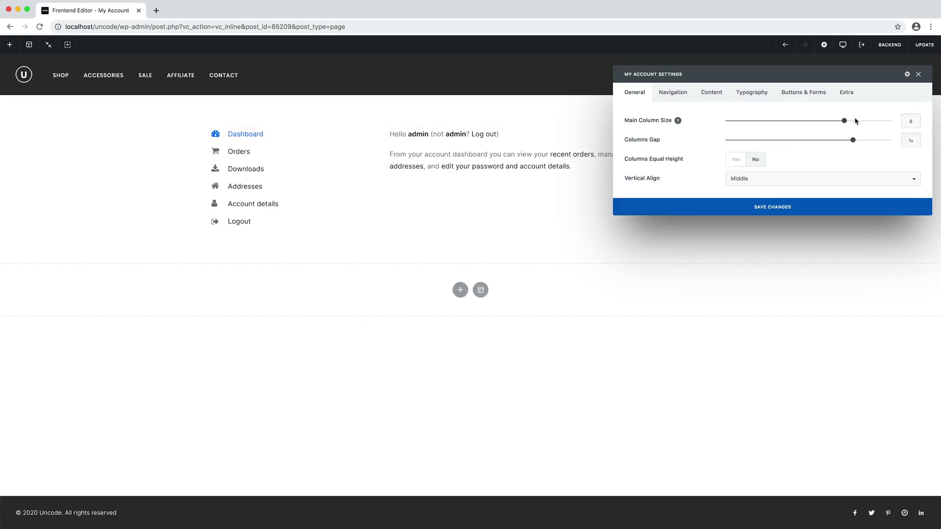
# Set the My Account element's main column size to 9 and columns gap to 2x
pyautogui.click(857, 122)
pyautogui.click(892, 141)
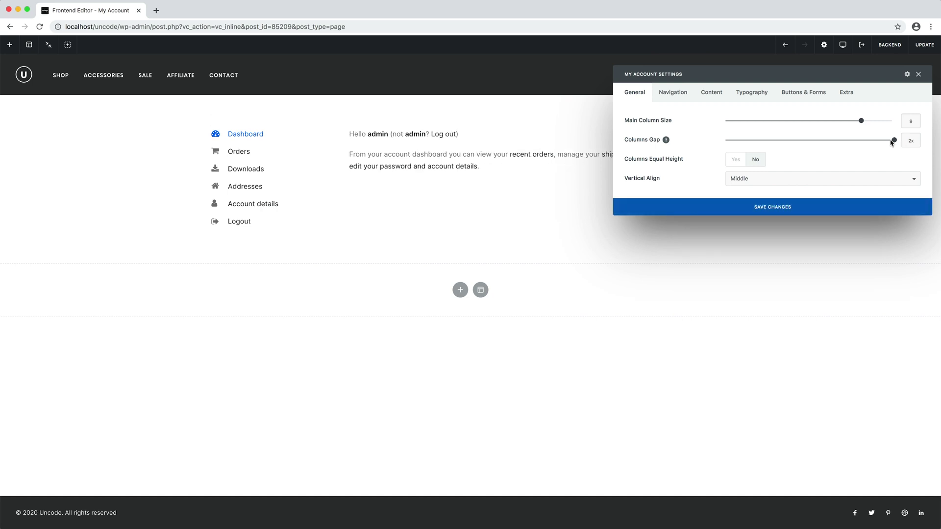
pyautogui.click(686, 93)
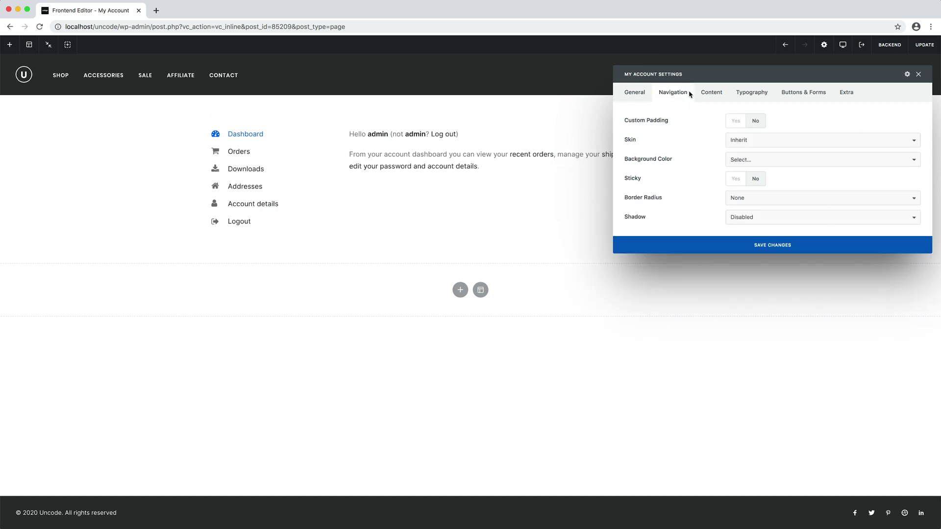
pyautogui.click(722, 100)
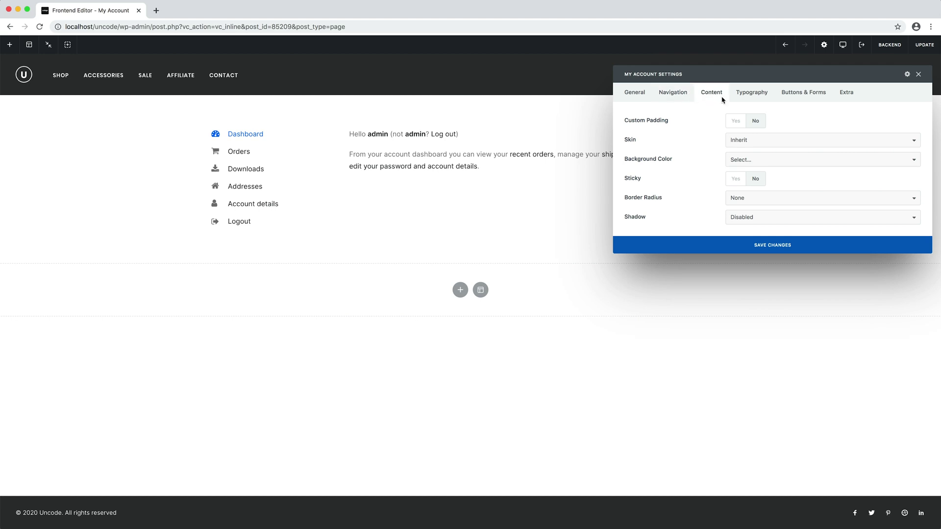
# Give the content area a Light 1 background with 2x custom padding, then update the page
pyautogui.click(804, 158)
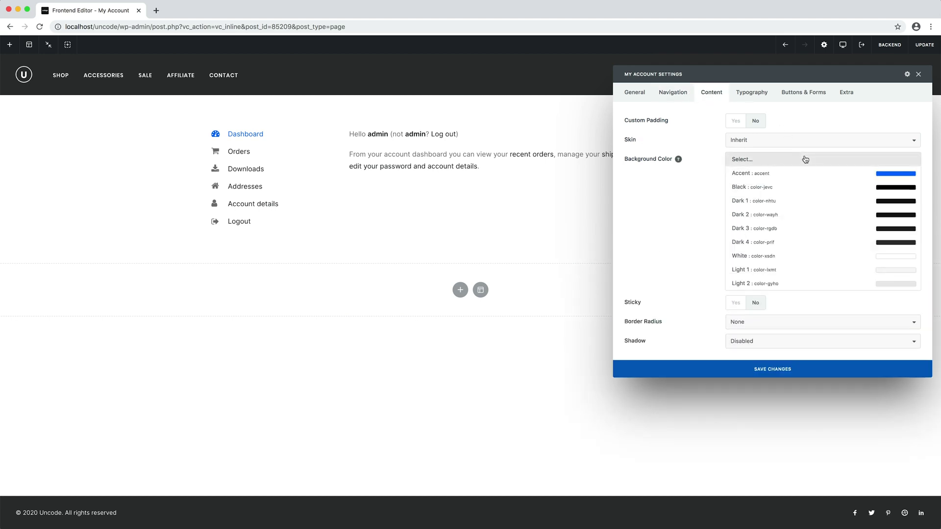
pyautogui.click(815, 269)
pyautogui.click(739, 126)
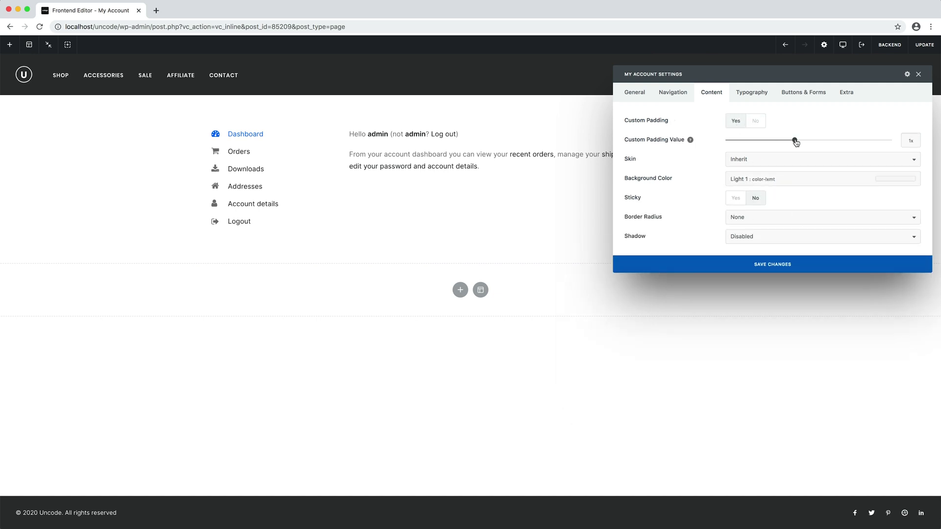
pyautogui.click(819, 142)
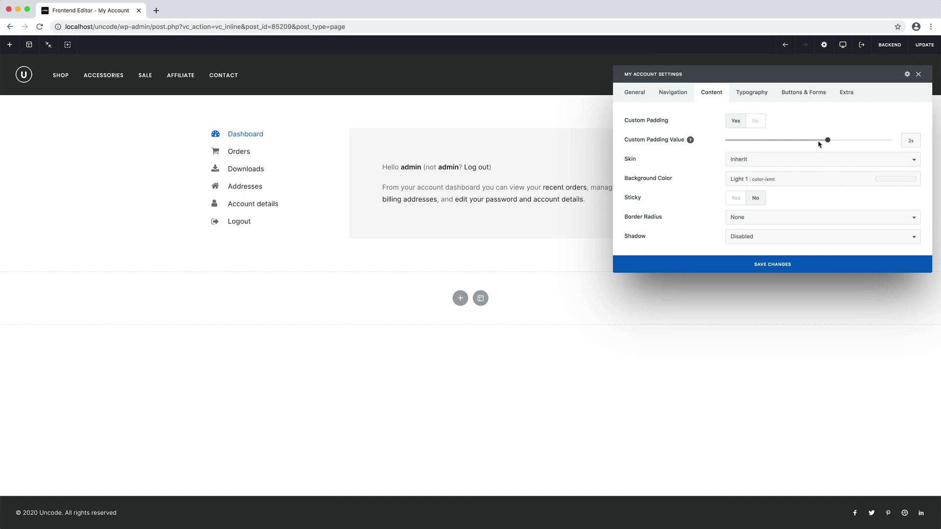
pyautogui.press('Escape')
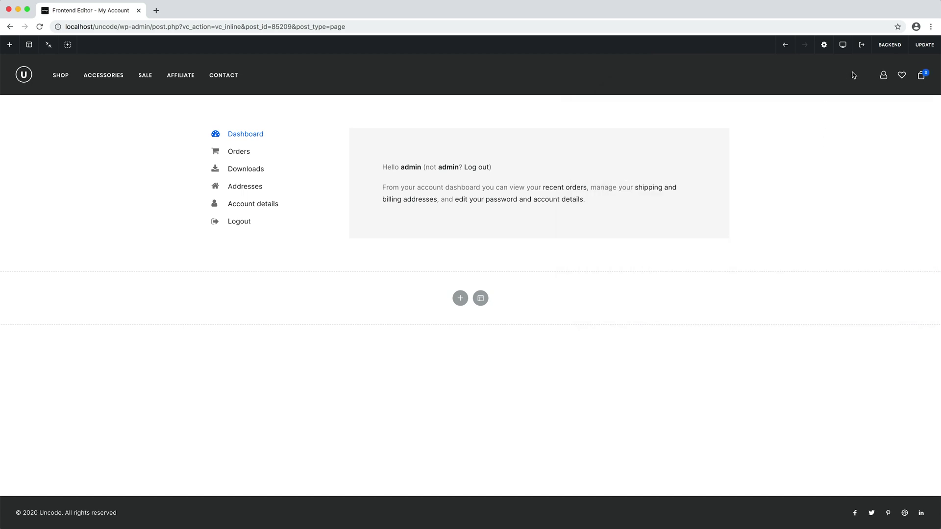
pyautogui.click(928, 45)
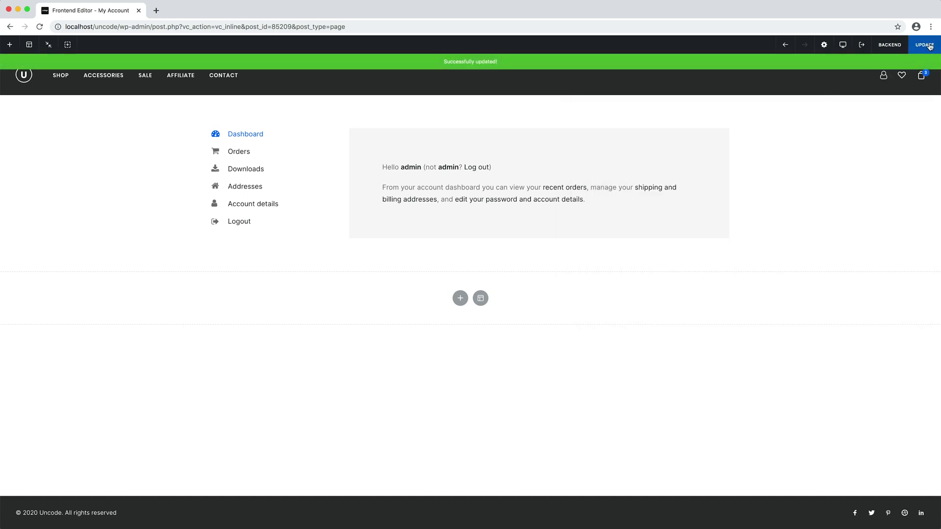
# In WooCommerce Advanced settings, choose My Account as the My account page
pyautogui.press('super+t')
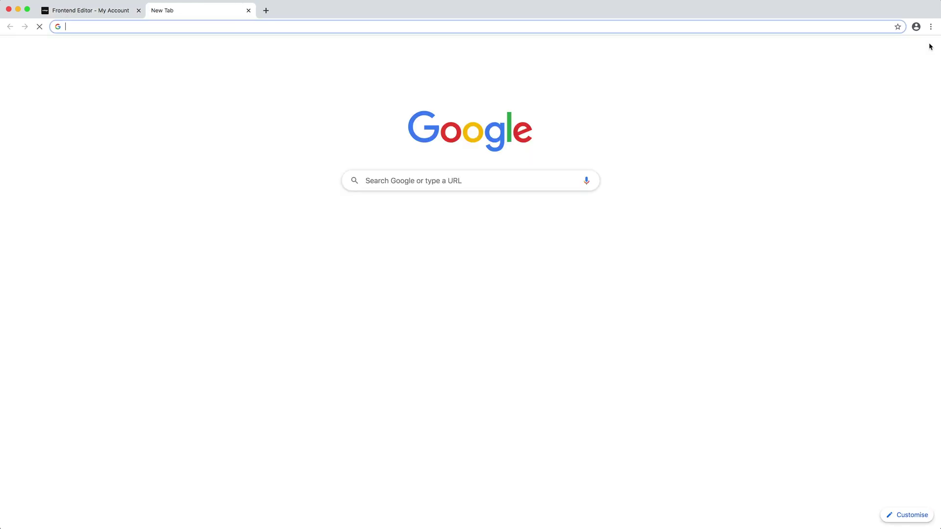
pyautogui.write('http://localhost/uncode/wp-admin/admin.php?page=wc-settings&tab=advanced')
pyautogui.press('Return')
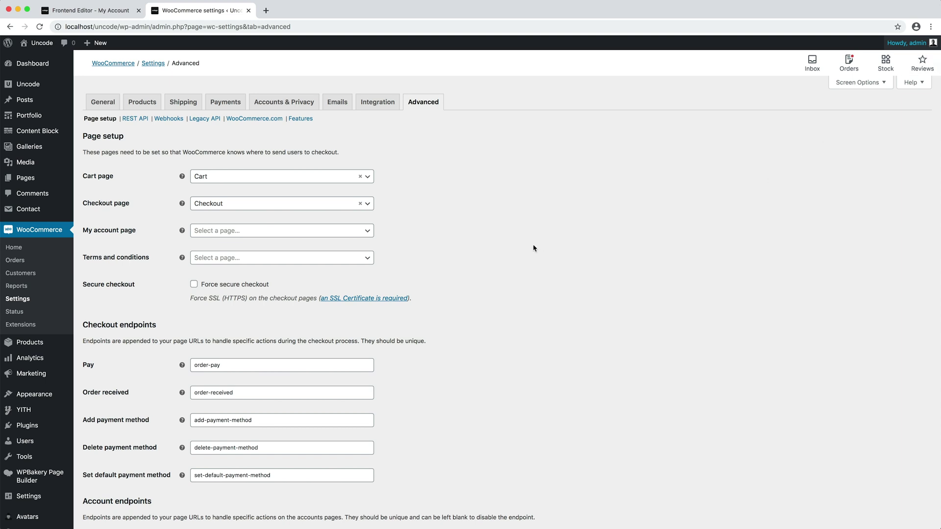
pyautogui.click(357, 234)
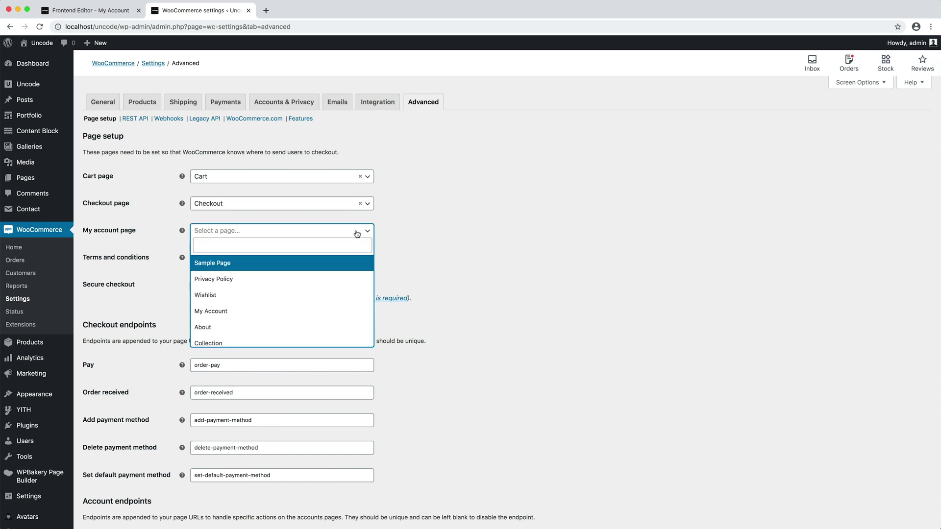
pyautogui.click(343, 307)
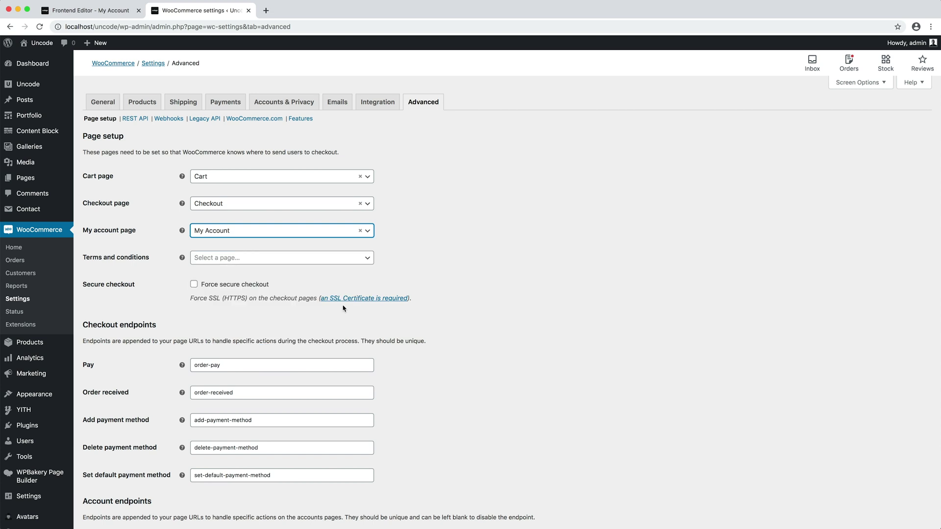
pyautogui.click(427, 275)
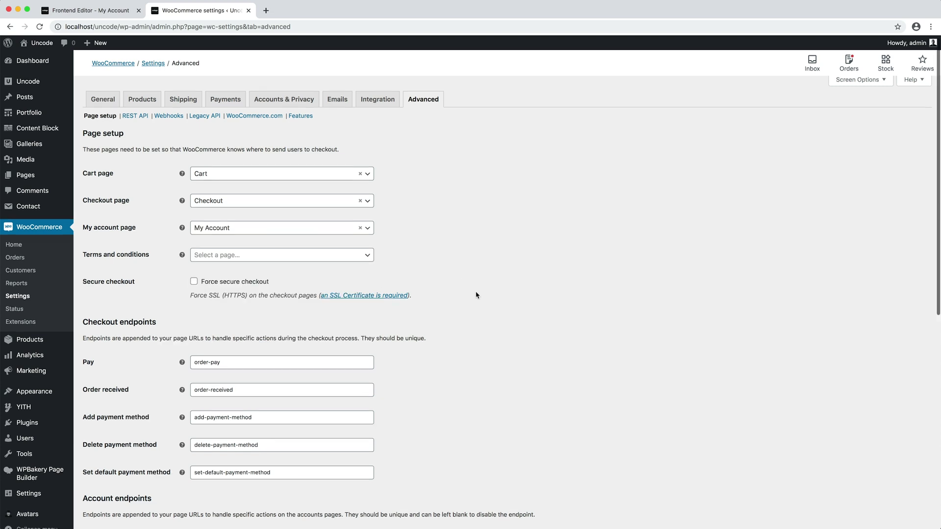
pyautogui.scroll(-8, 475, 296)
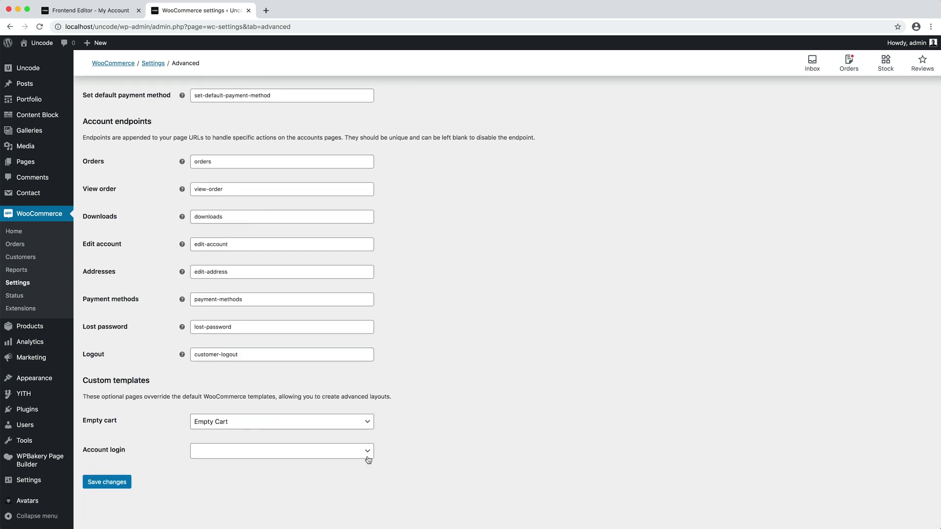
# Set Account login to Login Register and save the settings
pyautogui.click(351, 456)
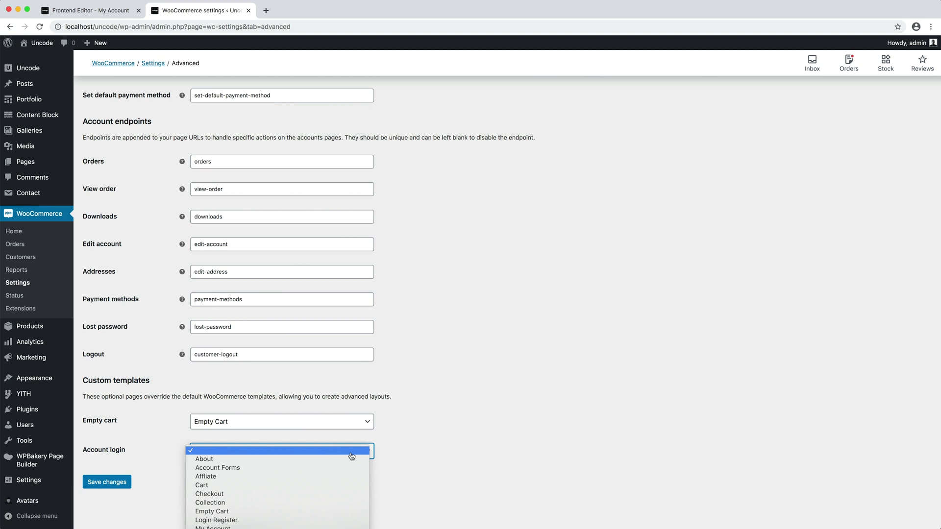
pyautogui.click(338, 520)
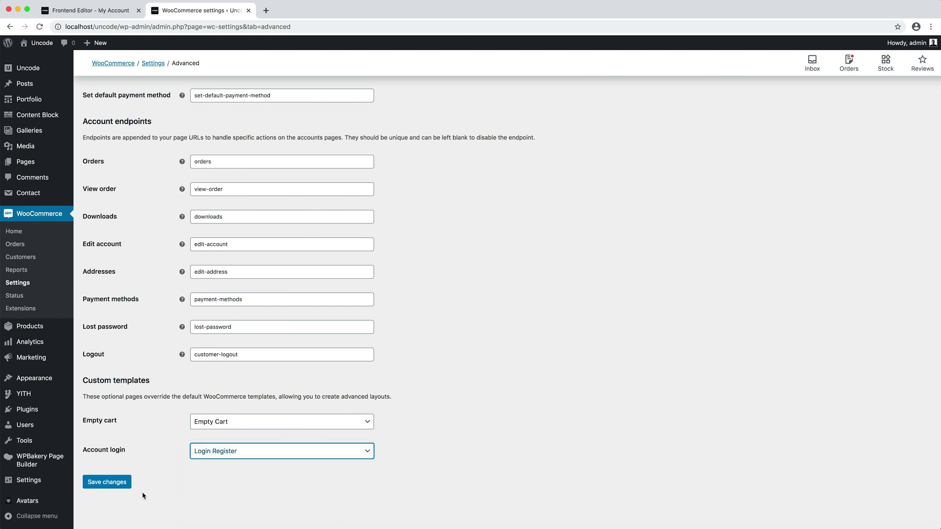
pyautogui.click(129, 487)
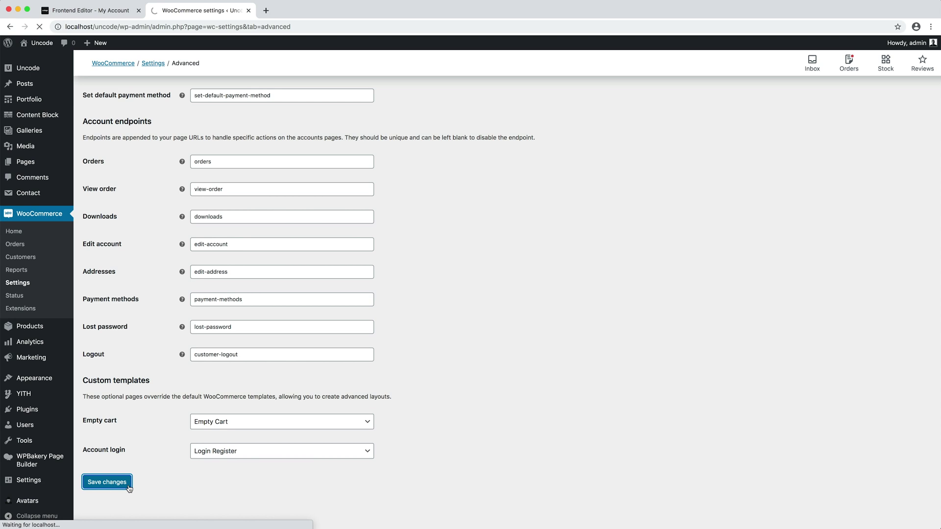